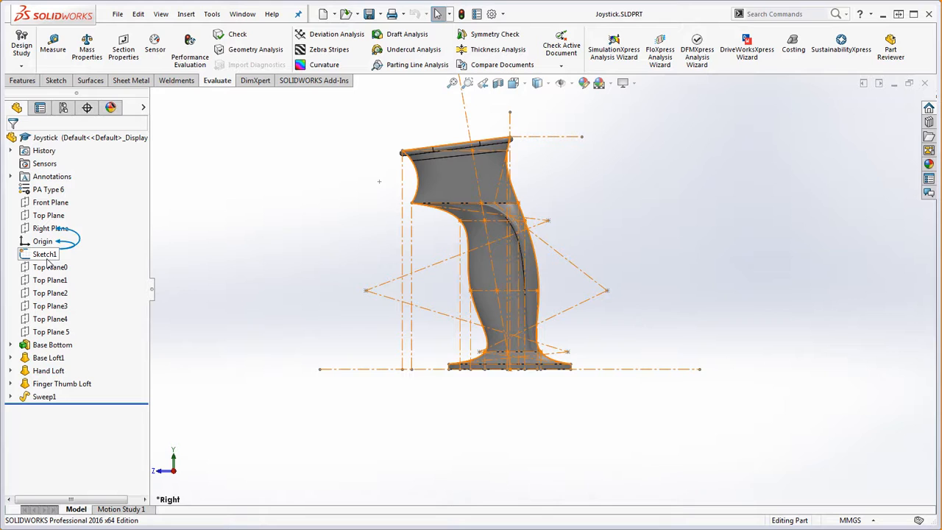
Open Sketch1 of the Joystick part for editing.
{"action": "right_click", "coordinate": [48, 254]}
{"action": "left_click", "coordinate": [59, 231]}
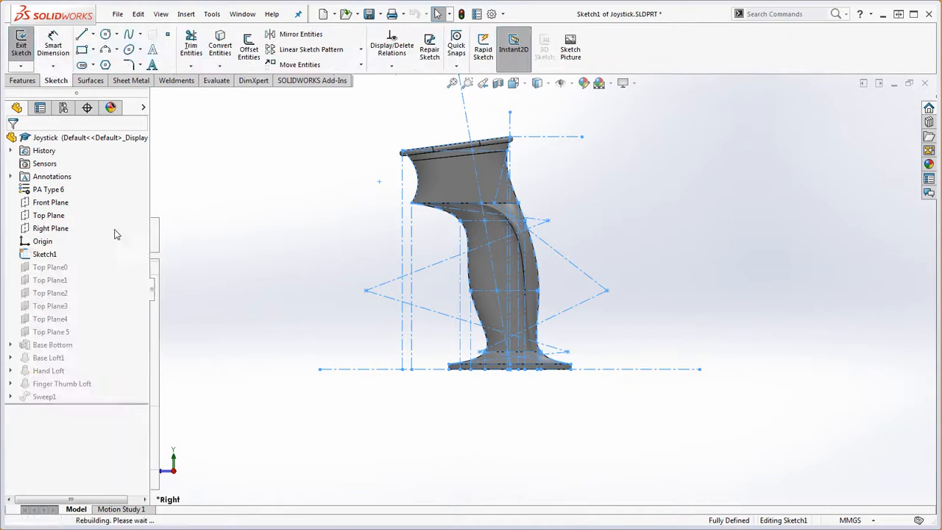
{"action": "scroll", "coordinate": [329, 301], "scroll_direction": "down", "scroll_amount": 10}
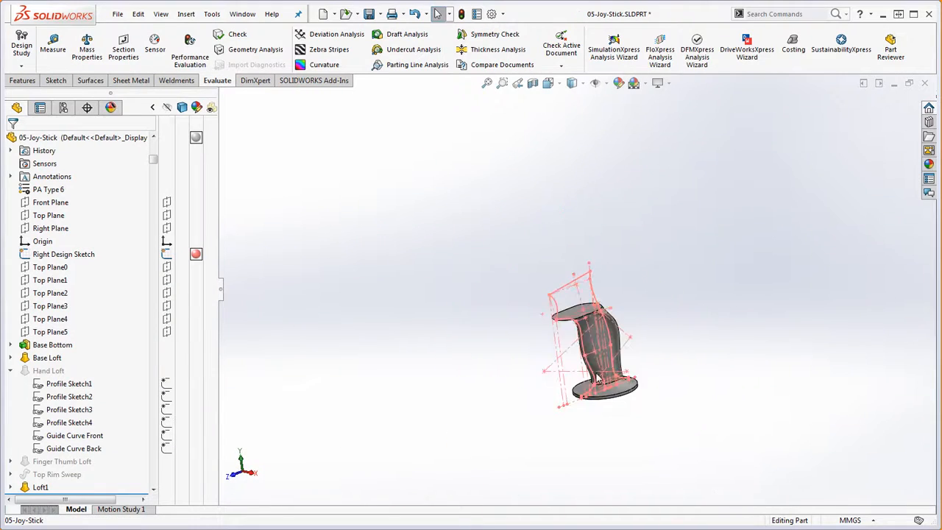
Open the Right Design Sketch in the 05-Joy-Stick part and examine the reference dimension beside its base curve.
{"action": "middle_click_drag", "start_coordinate": [598, 378], "coordinate": [561, 287]}
{"action": "double_click", "coordinate": [550, 231]}
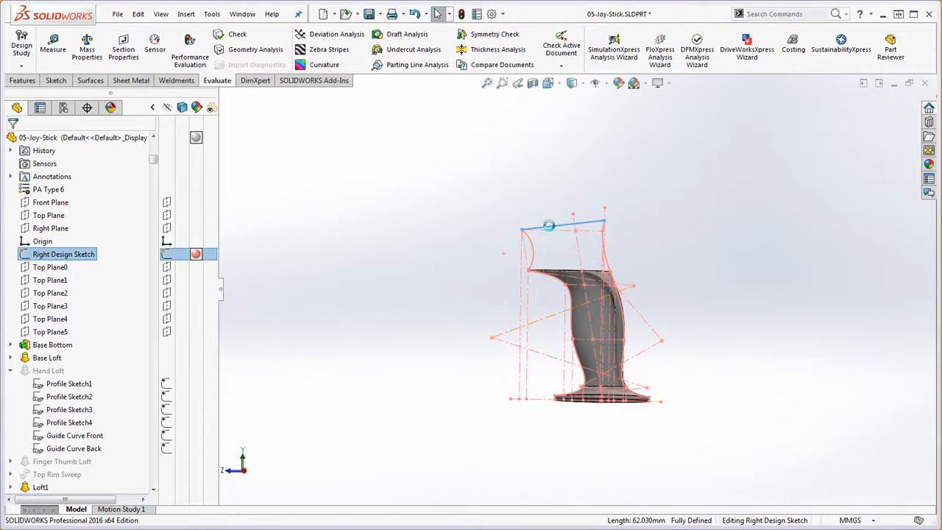
{"action": "scroll", "coordinate": [581, 385], "scroll_direction": "down", "scroll_amount": 8}
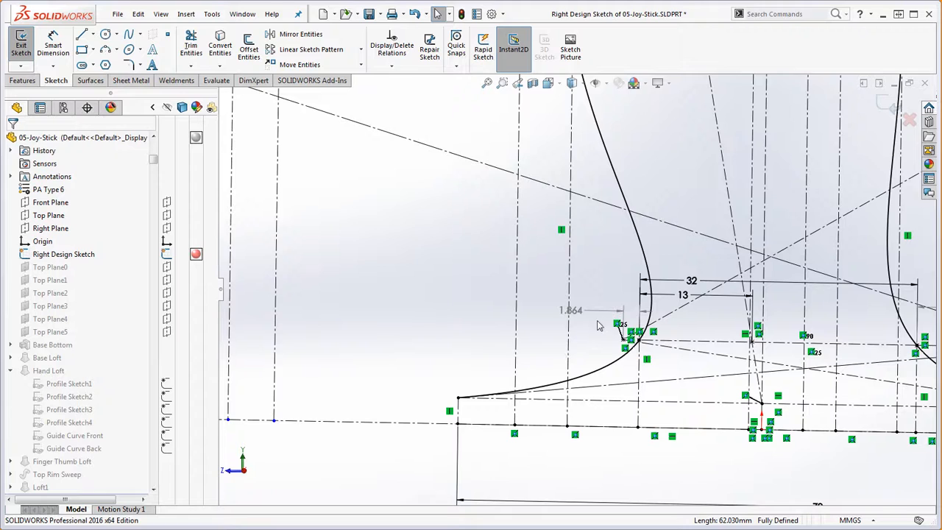
{"action": "scroll", "coordinate": [597, 335], "scroll_direction": "up", "scroll_amount": 2}
{"action": "scroll", "coordinate": [616, 353], "scroll_direction": "up", "scroll_amount": 2}
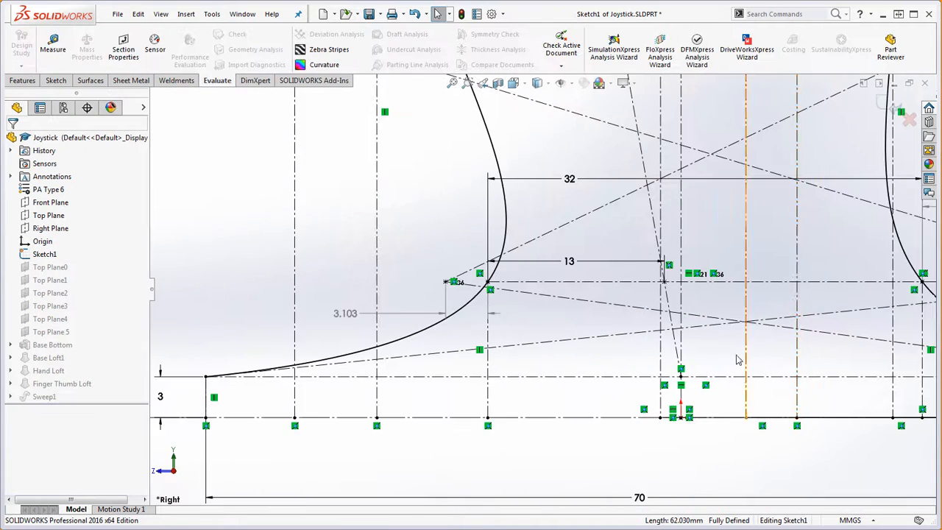
Return to Sketch1 of the Joystick part and examine the reference dimensions on both sides of the handle's base.
{"action": "scroll", "coordinate": [738, 359], "scroll_direction": "up", "scroll_amount": 4}
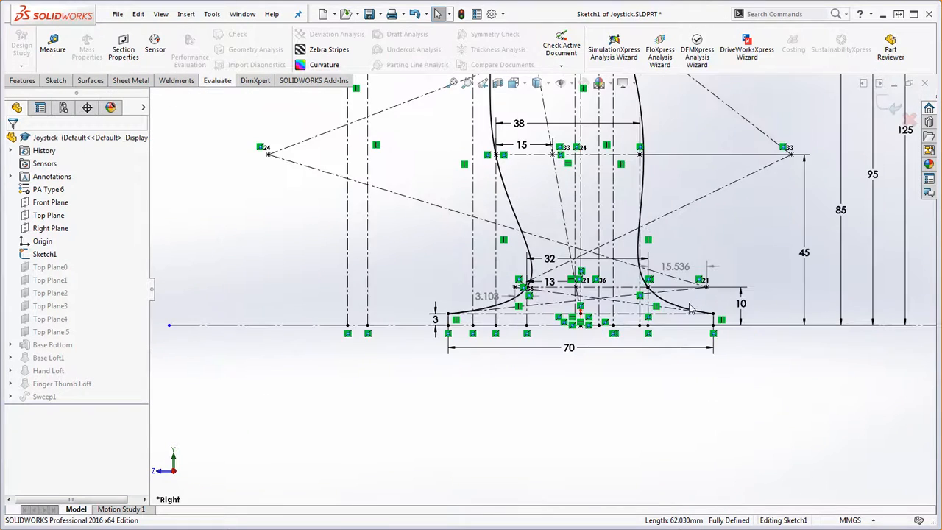
{"action": "scroll", "coordinate": [652, 298], "scroll_direction": "down", "scroll_amount": 2}
{"action": "scroll", "coordinate": [652, 298], "scroll_direction": "up", "scroll_amount": 3}
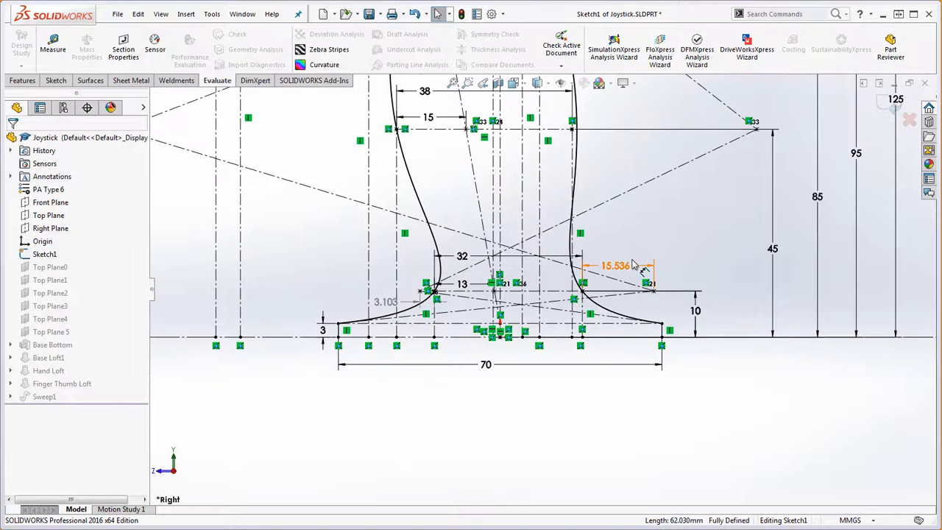
{"action": "scroll", "coordinate": [621, 278], "scroll_direction": "up", "scroll_amount": 2}
{"action": "scroll", "coordinate": [619, 276], "scroll_direction": "down", "scroll_amount": 3}
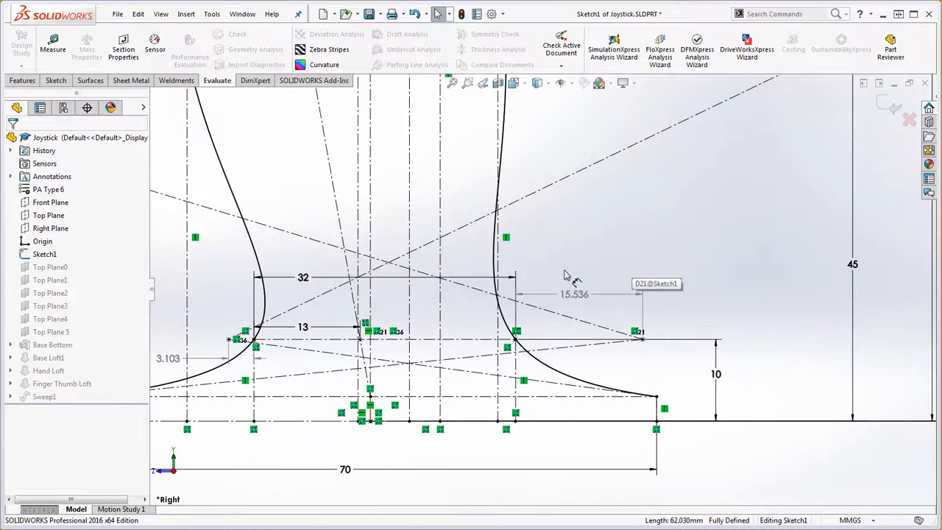
{"action": "scroll", "coordinate": [565, 274], "scroll_direction": "up", "scroll_amount": 2}
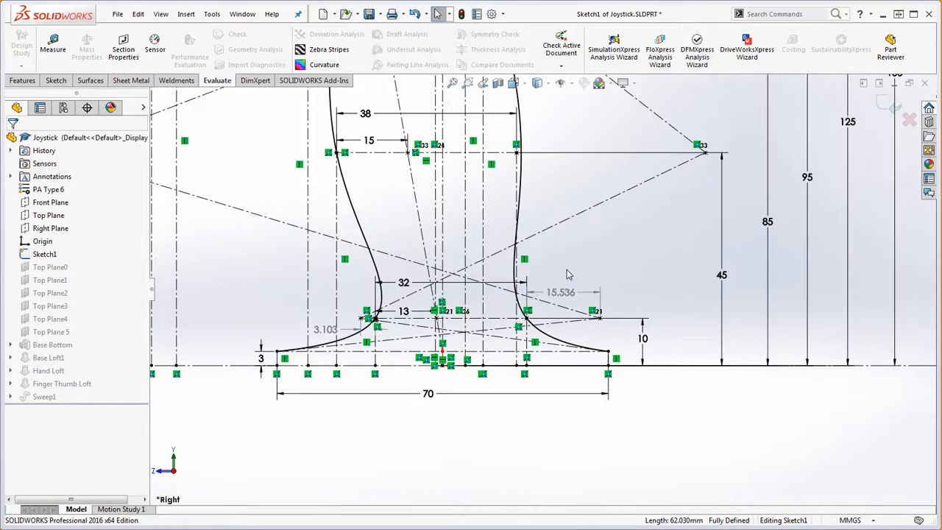
Select the handle's back style spline and examine its control polygon from the base up to the 37 mm line.
{"action": "left_click", "coordinate": [563, 342]}
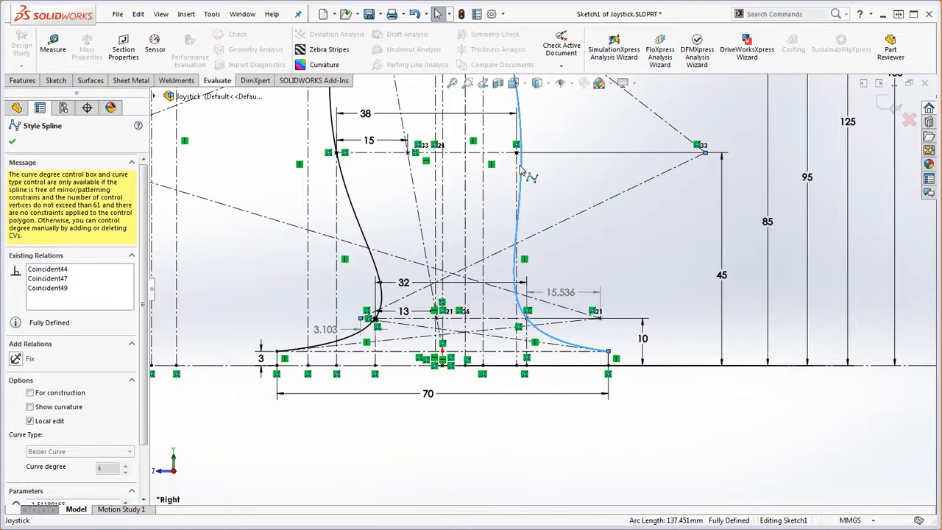
{"action": "scroll", "coordinate": [518, 153], "scroll_direction": "up", "scroll_amount": 6}
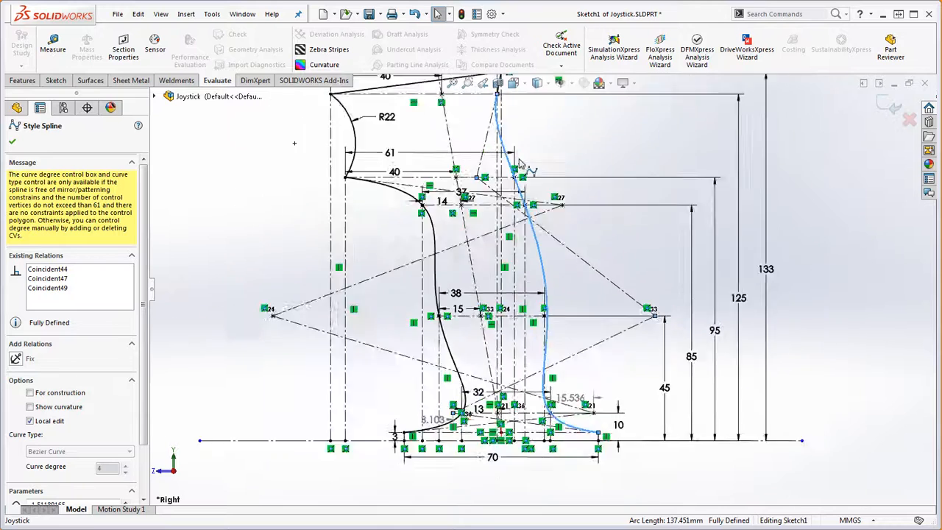
{"action": "scroll", "coordinate": [572, 349], "scroll_direction": "down", "scroll_amount": 5}
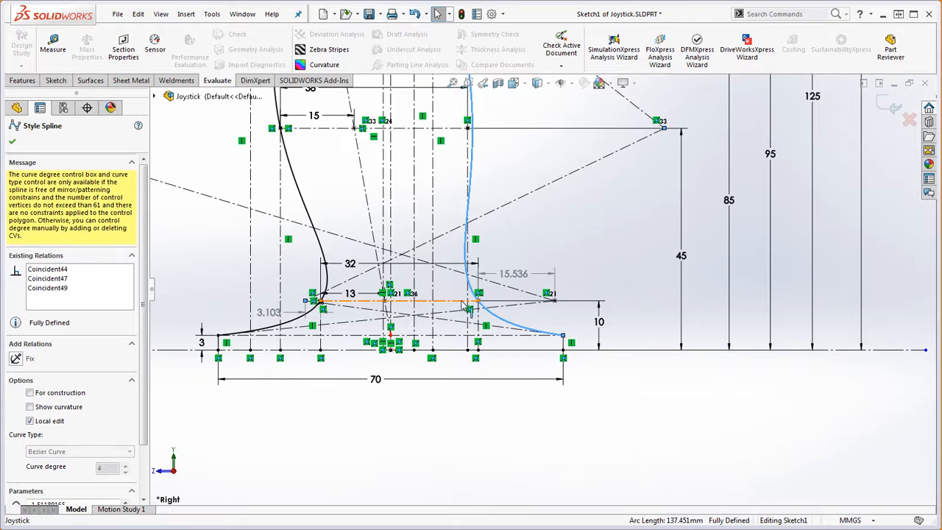
{"action": "left_click", "coordinate": [220, 278]}
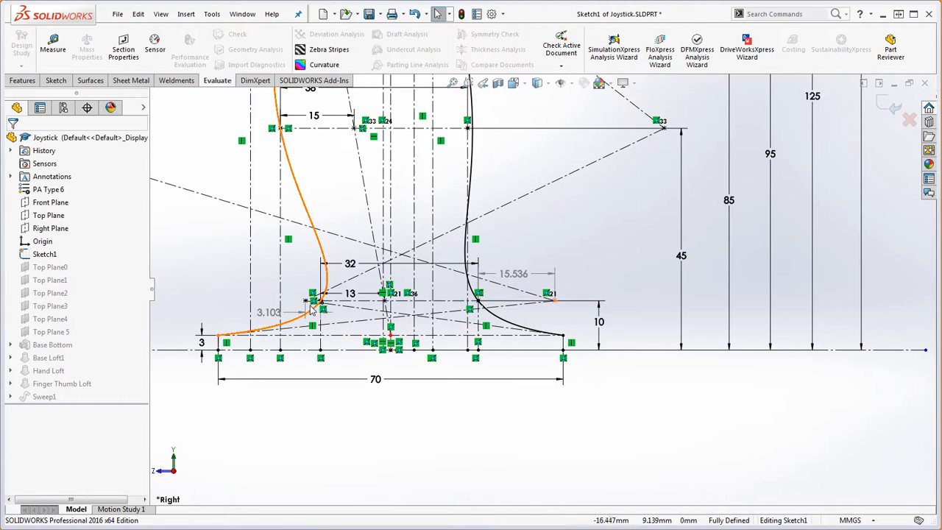
{"action": "scroll", "coordinate": [661, 149], "scroll_direction": "down", "scroll_amount": 6}
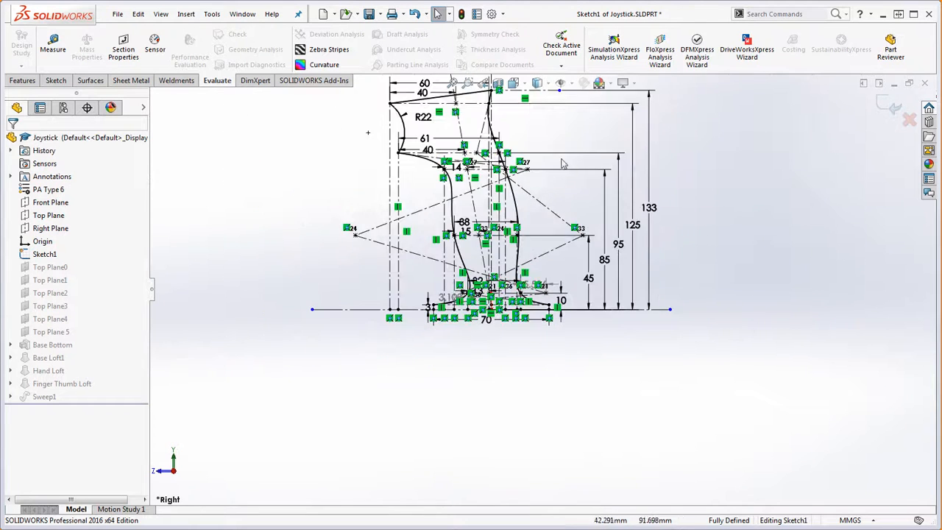
{"action": "scroll", "coordinate": [532, 165], "scroll_direction": "up", "scroll_amount": 7}
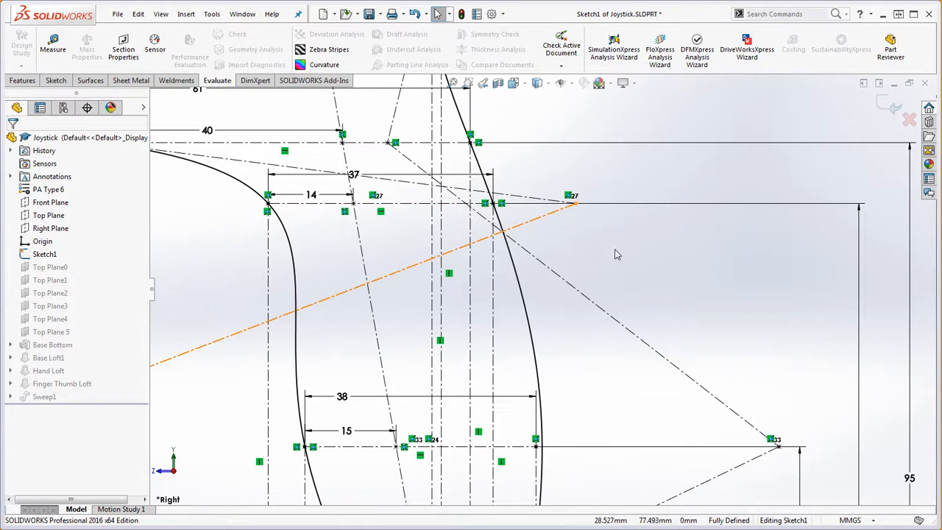
Insert a control vertex into the back style spline on the control polygon leg between the 45 and 95 mm heights.
{"action": "right_click", "coordinate": [528, 309]}
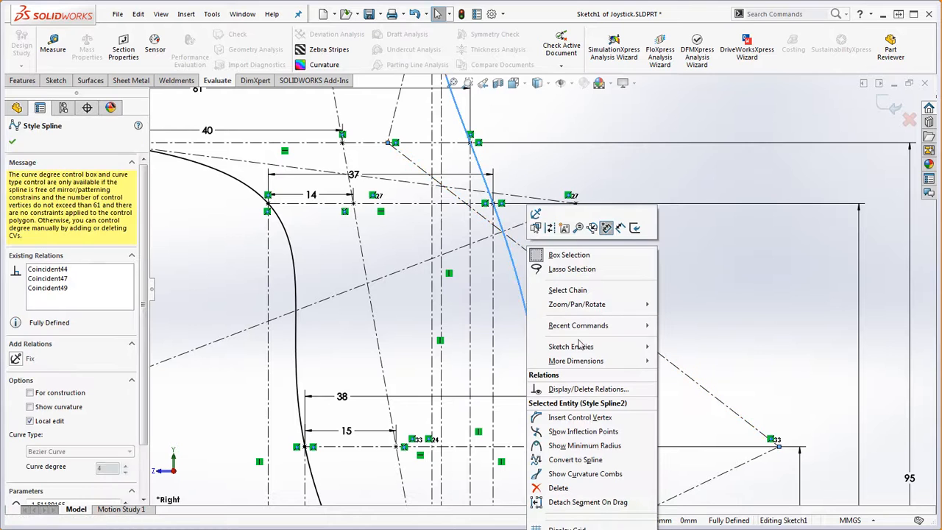
{"action": "left_click", "coordinate": [600, 417]}
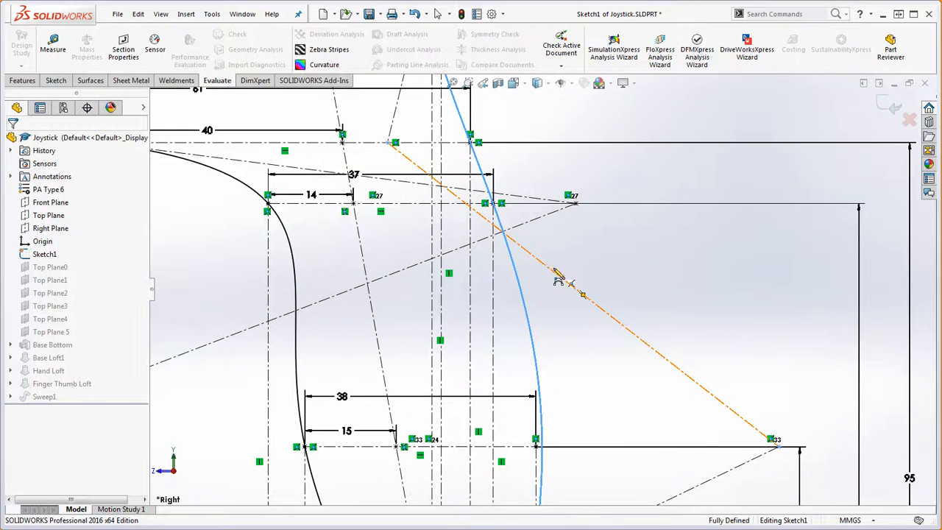
{"action": "left_click", "coordinate": [652, 345]}
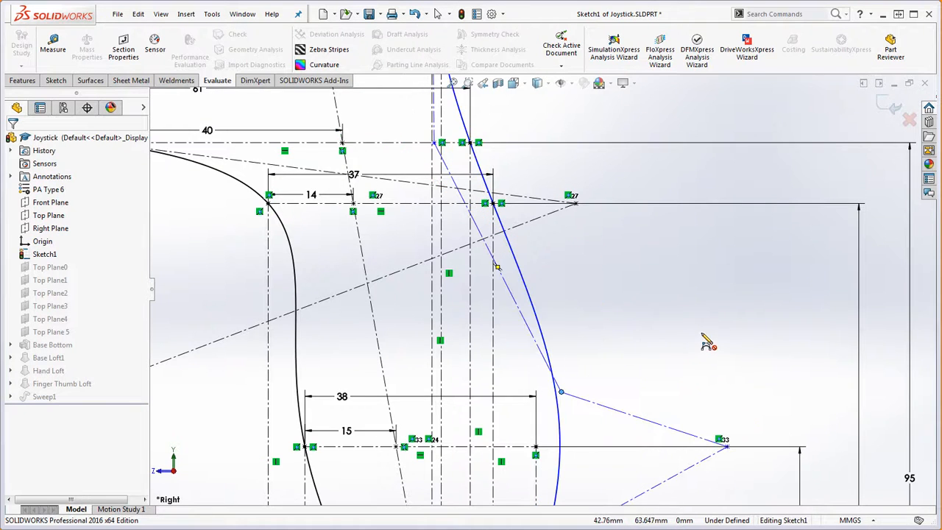
{"action": "key", "text": "Escape"}
Make the new spline control vertex coincident with the horizontal 37 mm construction line at the 85 mm height.
{"action": "left_click", "coordinate": [562, 392]}
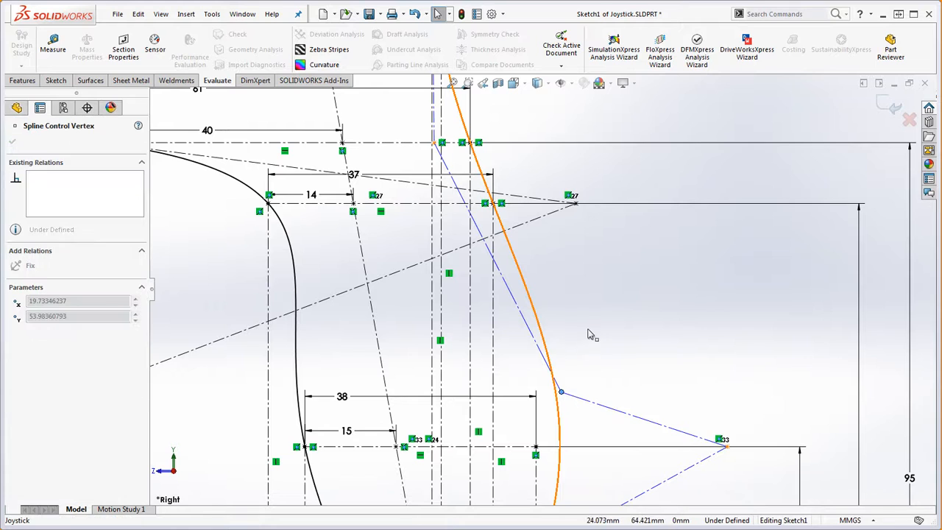
{"action": "left_click_drag", "start_coordinate": [588, 329], "coordinate": [589, 378]}
{"action": "left_click", "coordinate": [588, 379]}
{"action": "left_click", "coordinate": [561, 392]}
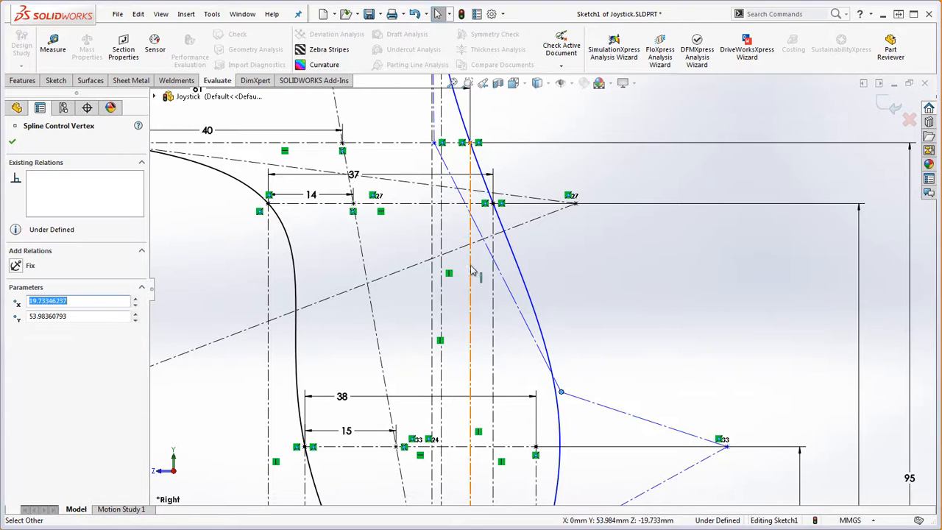
{"action": "left_click", "coordinate": [473, 242], "text": "ctrl"}
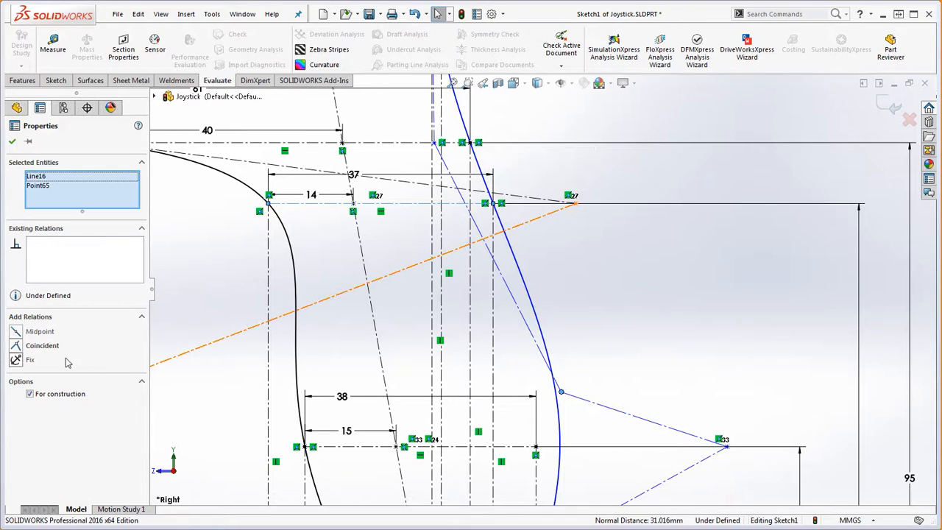
{"action": "left_click", "coordinate": [15, 346]}
{"action": "left_click", "coordinate": [696, 249]}
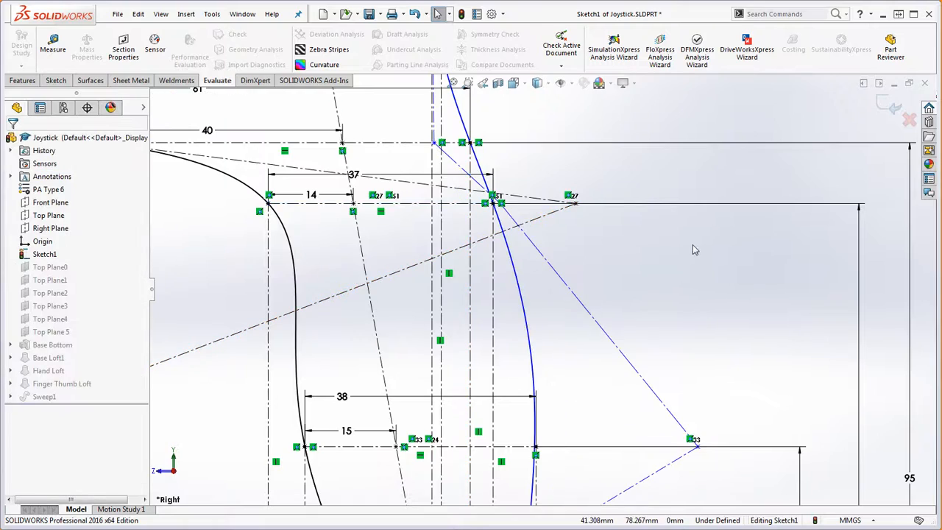
Add a sketch point on the back spline and make it coincident with the back endpoint of the 38 mm line.
{"action": "scroll", "coordinate": [667, 284], "scroll_direction": "up", "scroll_amount": 3}
{"action": "scroll", "coordinate": [571, 423], "scroll_direction": "down", "scroll_amount": 2}
{"action": "scroll", "coordinate": [560, 416], "scroll_direction": "up", "scroll_amount": 3}
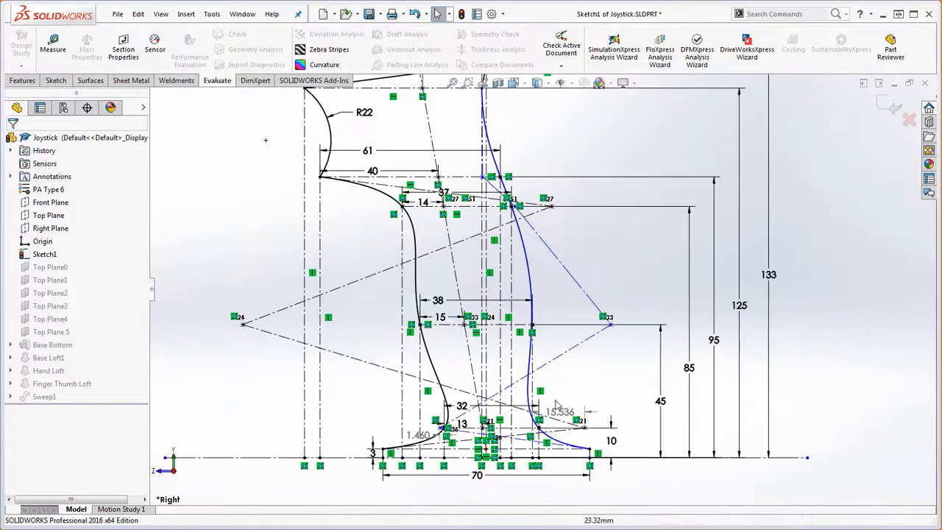
{"action": "scroll", "coordinate": [548, 426], "scroll_direction": "down", "scroll_amount": 3}
{"action": "scroll", "coordinate": [548, 425], "scroll_direction": "down", "scroll_amount": 2}
{"action": "scroll", "coordinate": [479, 194], "scroll_direction": "up", "scroll_amount": 2}
{"action": "scroll", "coordinate": [523, 204], "scroll_direction": "down", "scroll_amount": 5}
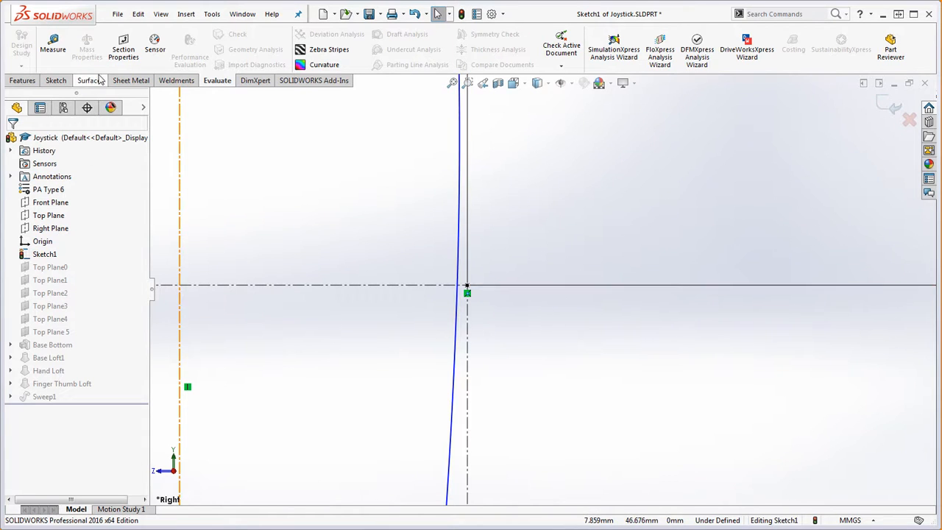
{"action": "left_click", "coordinate": [57, 81]}
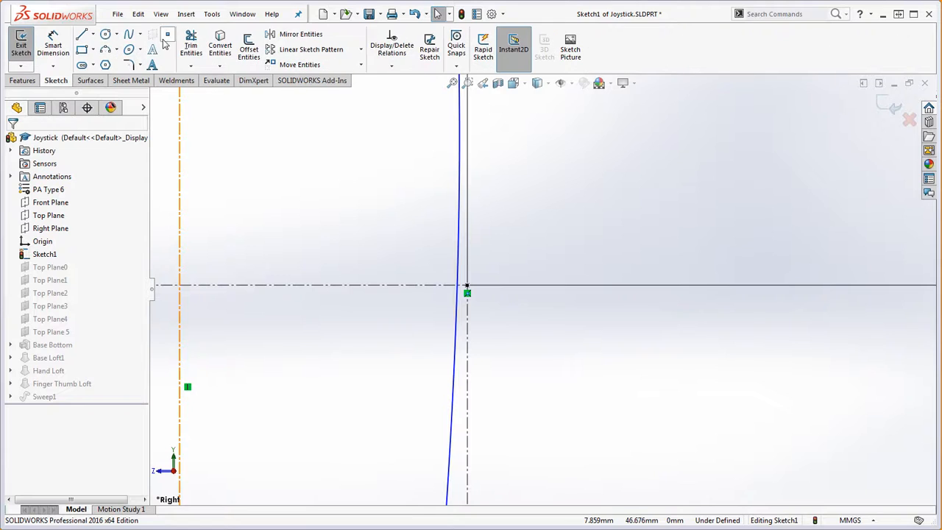
{"action": "left_click", "coordinate": [462, 237]}
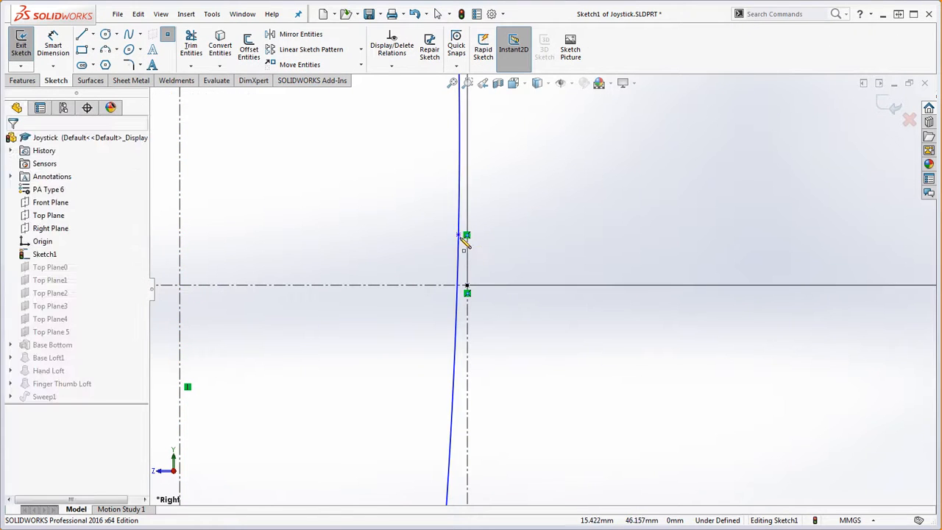
{"action": "left_click", "coordinate": [468, 287], "text": "ctrl"}
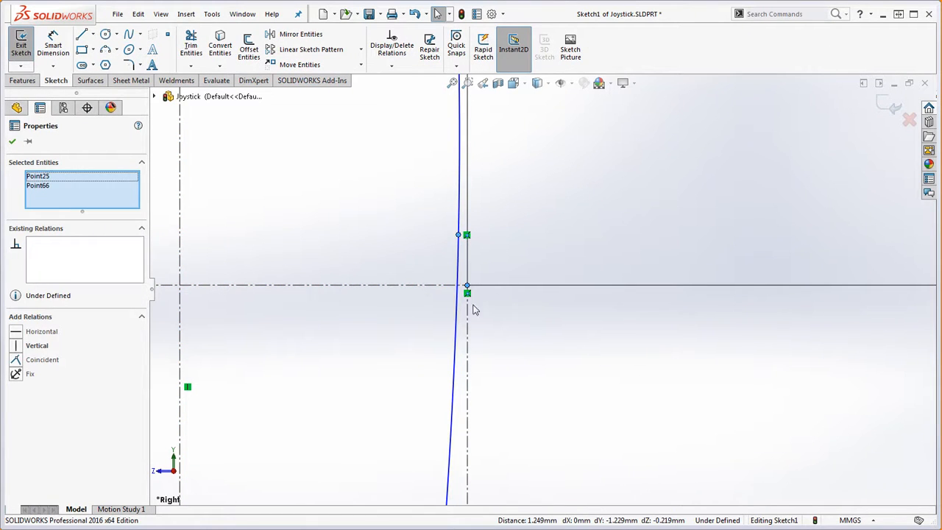
{"action": "left_click", "coordinate": [16, 360]}
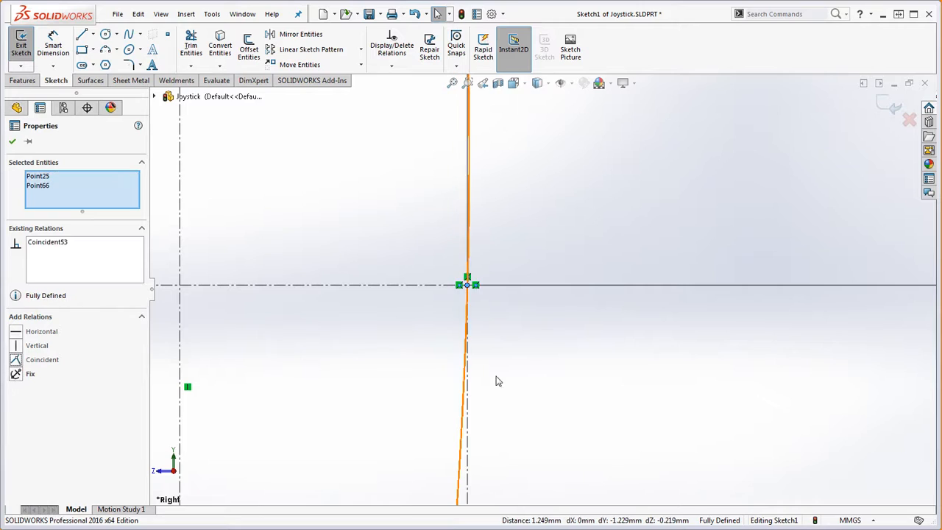
{"action": "left_click", "coordinate": [537, 381]}
Examine the revised sketch at the base, around the back end of the 37 mm line, and as a whole.
{"action": "key", "text": "f"}
{"action": "scroll", "coordinate": [491, 396], "scroll_direction": "down", "scroll_amount": 5}
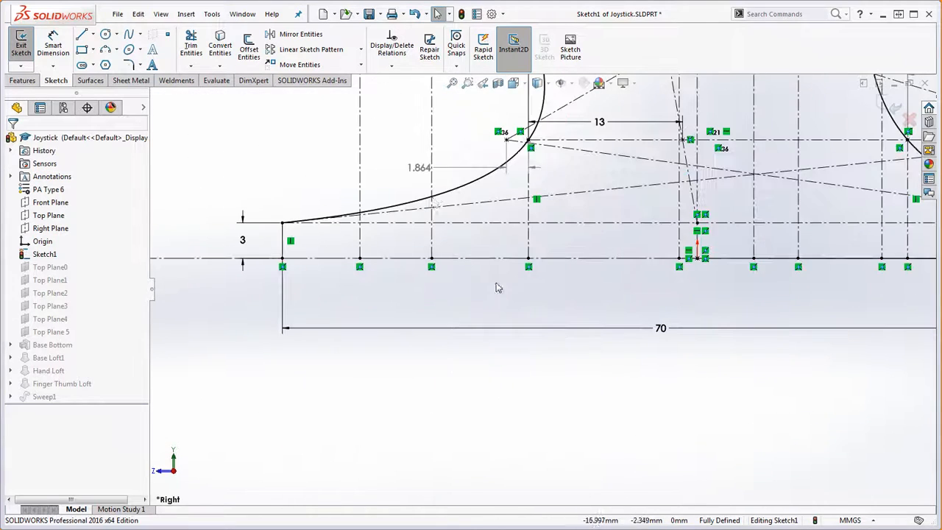
{"action": "scroll", "coordinate": [427, 177], "scroll_direction": "up", "scroll_amount": 5}
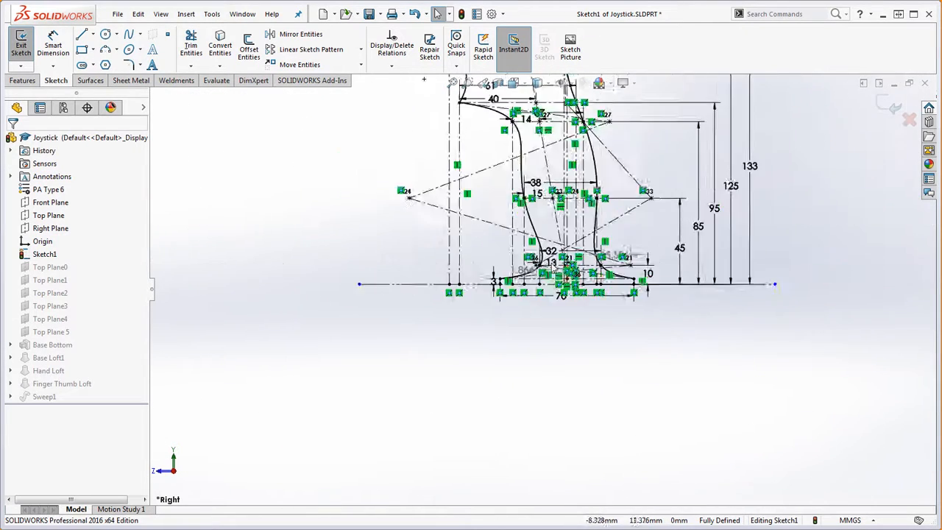
{"action": "scroll", "coordinate": [535, 194], "scroll_direction": "down", "scroll_amount": 4}
{"action": "scroll", "coordinate": [545, 214], "scroll_direction": "down", "scroll_amount": 2}
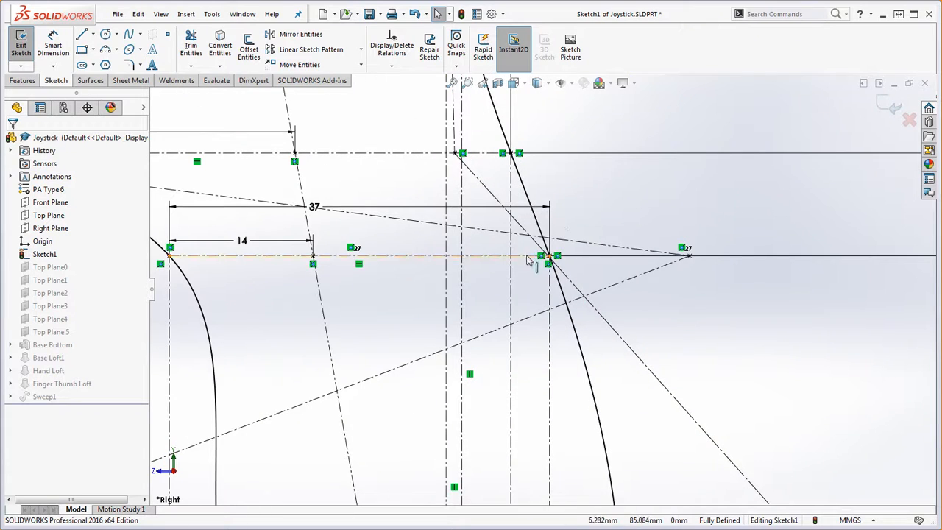
{"action": "scroll", "coordinate": [438, 285], "scroll_direction": "up", "scroll_amount": 2}
{"action": "scroll", "coordinate": [439, 287], "scroll_direction": "up", "scroll_amount": 2}
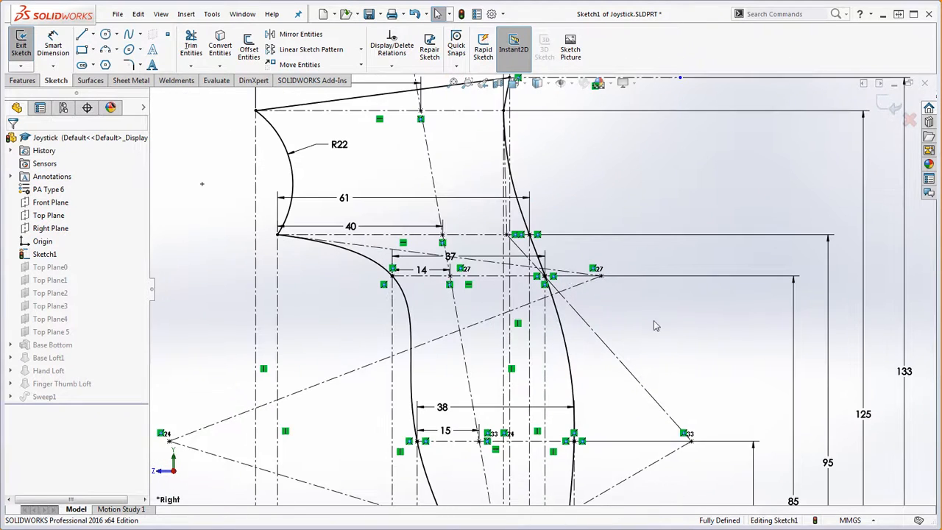
{"action": "scroll", "coordinate": [651, 318], "scroll_direction": "up", "scroll_amount": 3}
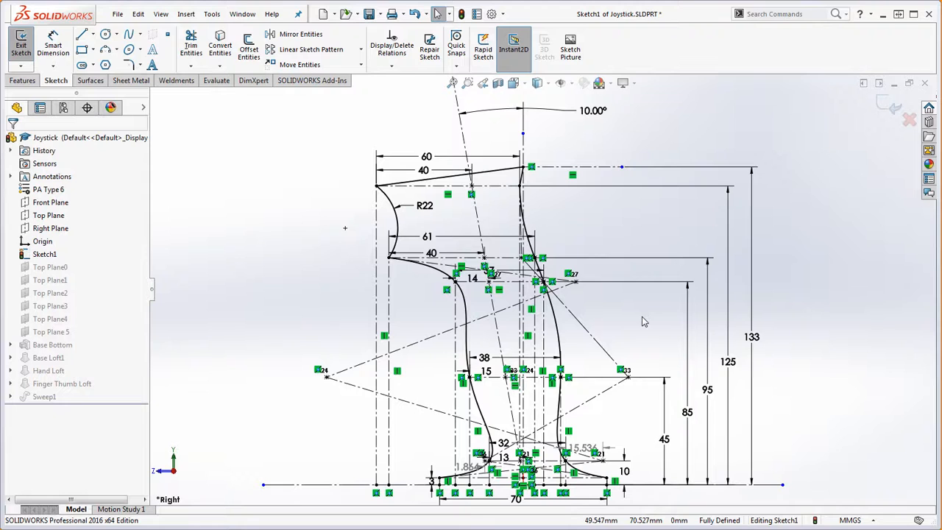
Exit the sketch with a rebuild and select the Hand Loft feature.
{"action": "left_click", "coordinate": [461, 14]}
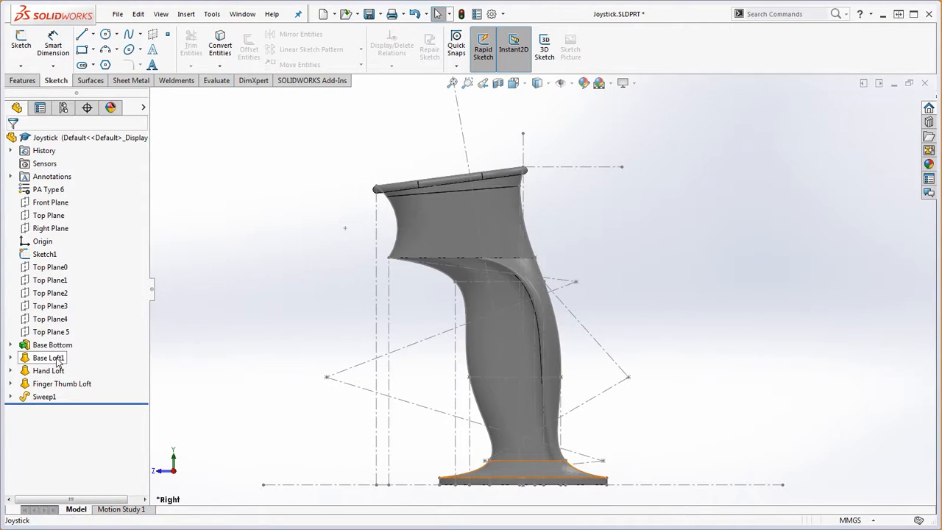
{"action": "left_click", "coordinate": [57, 360]}
{"action": "left_click", "coordinate": [46, 373]}
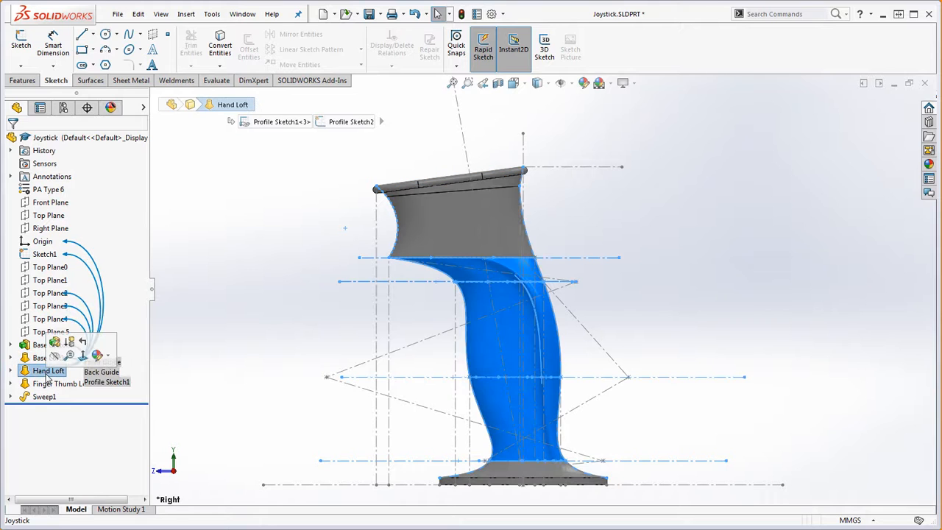
Open the Hand Loft's Profile Sketch1 for editing and move its 15 mm dimension clear above the profile.
{"action": "left_click", "coordinate": [277, 338]}
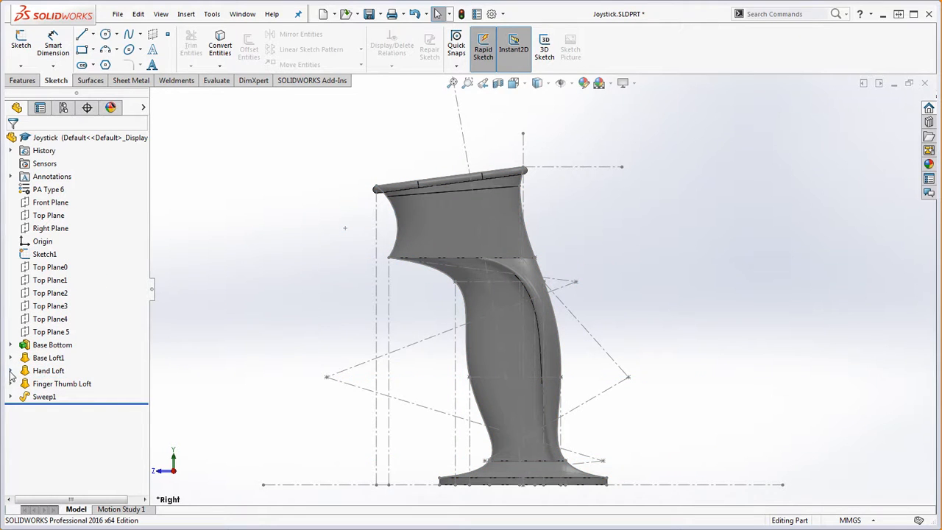
{"action": "left_click", "coordinate": [10, 371]}
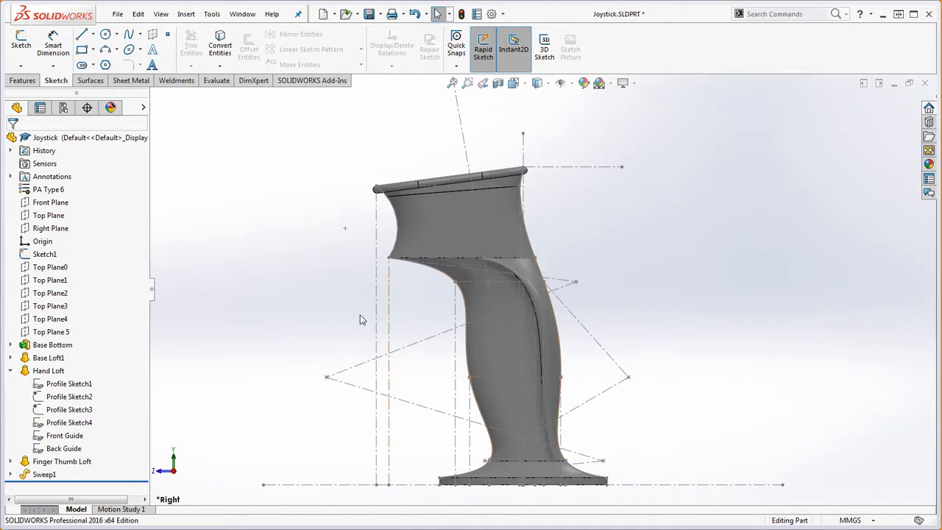
{"action": "right_click", "coordinate": [74, 384]}
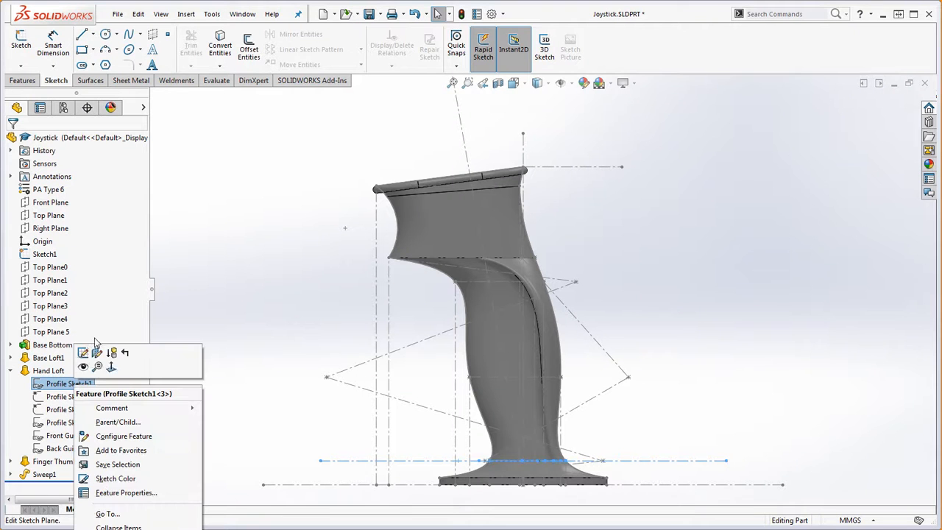
{"action": "left_click", "coordinate": [83, 352]}
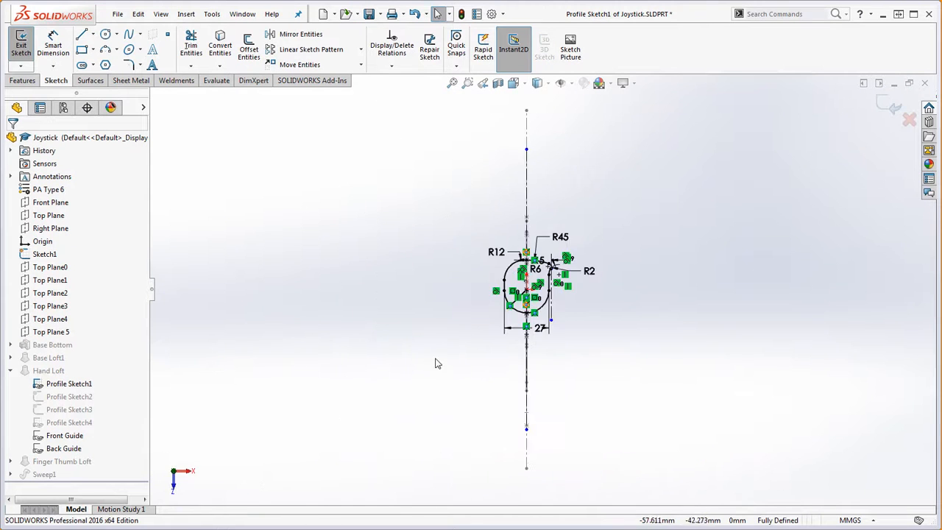
{"action": "scroll", "coordinate": [519, 299], "scroll_direction": "down", "scroll_amount": 5}
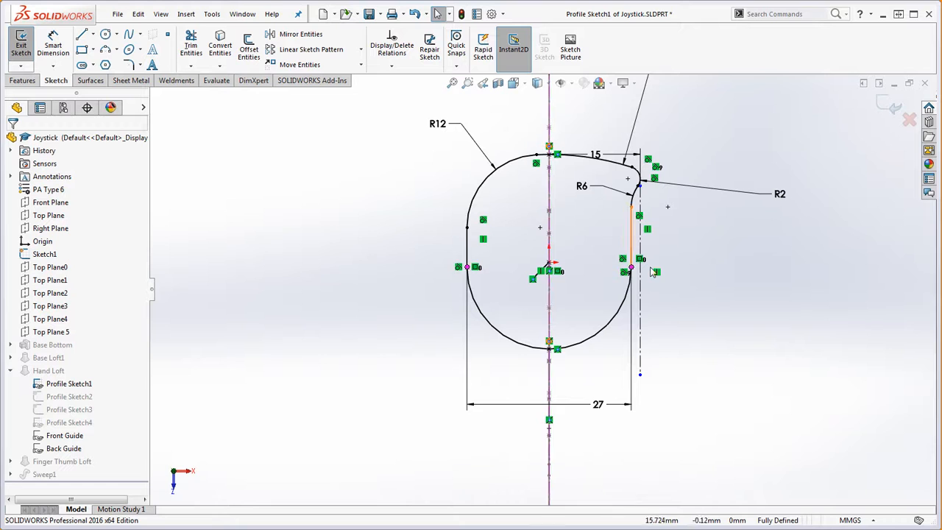
{"action": "left_click_drag", "start_coordinate": [597, 156], "coordinate": [601, 115]}
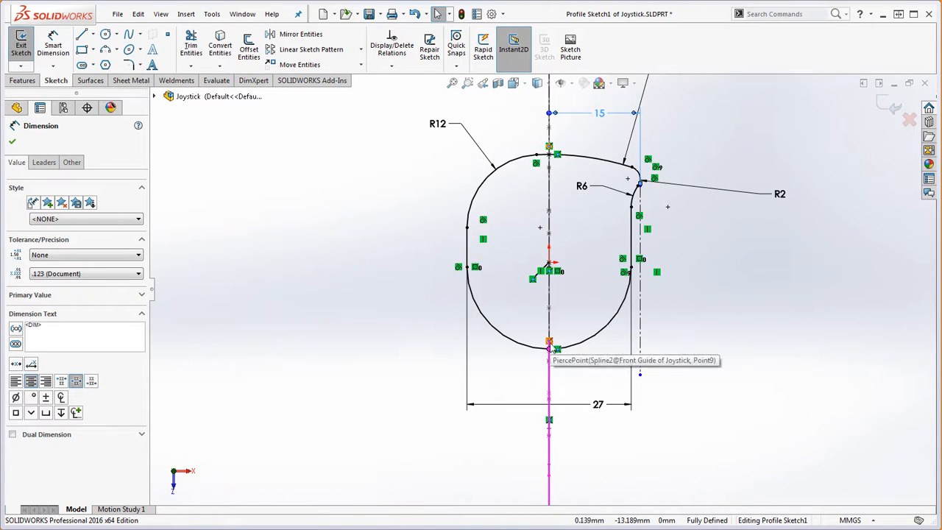
{"action": "scroll", "coordinate": [565, 355], "scroll_direction": "down", "scroll_amount": 1}
{"action": "middle_click_drag", "start_coordinate": [577, 364], "coordinate": [552, 357]}
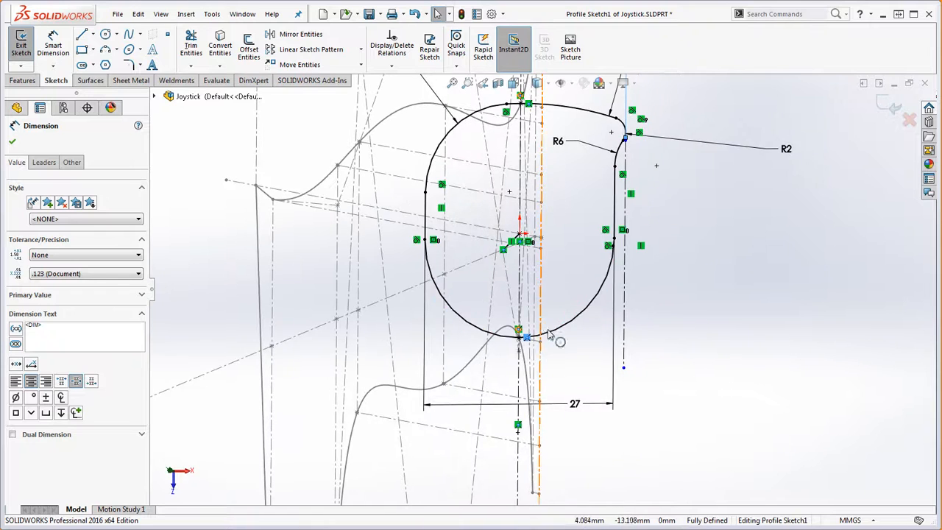
{"action": "scroll", "coordinate": [551, 336], "scroll_direction": "up", "scroll_amount": 3}
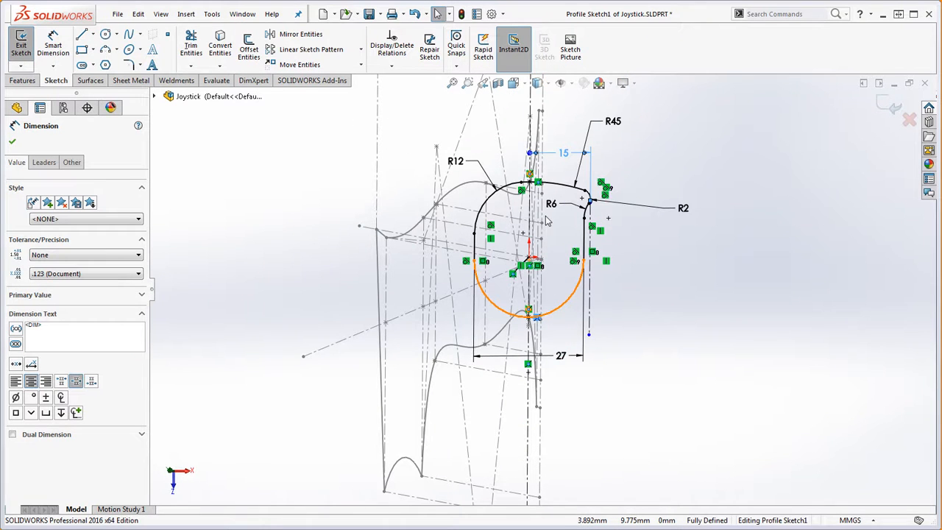
{"action": "left_click", "coordinate": [154, 97]}
{"action": "right_click", "coordinate": [210, 214]}
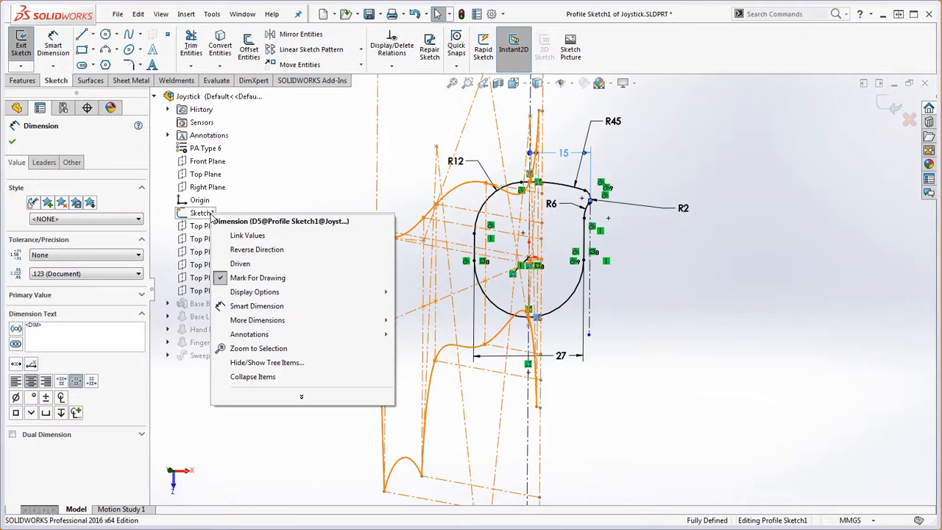
{"action": "left_click", "coordinate": [246, 149]}
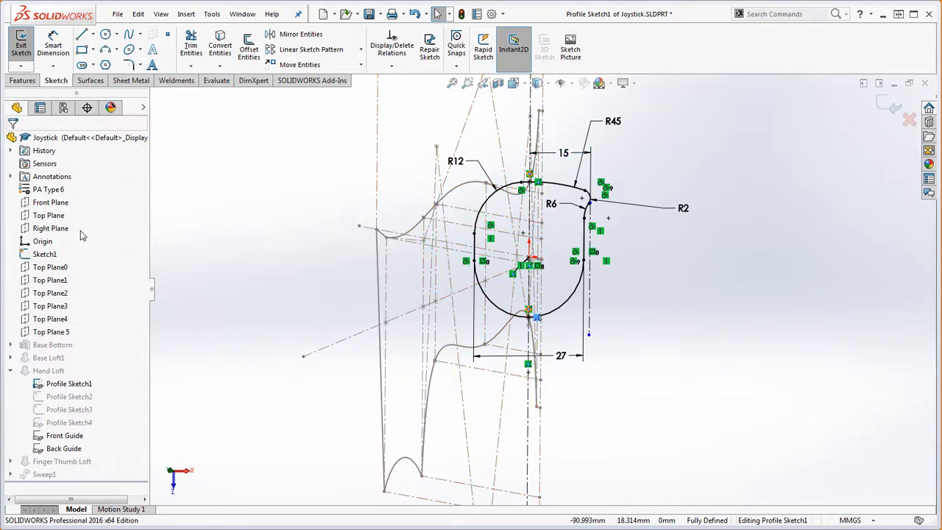
Exit Profile Sketch1 with a rebuild and hide Sketch1.
{"action": "left_click", "coordinate": [461, 13]}
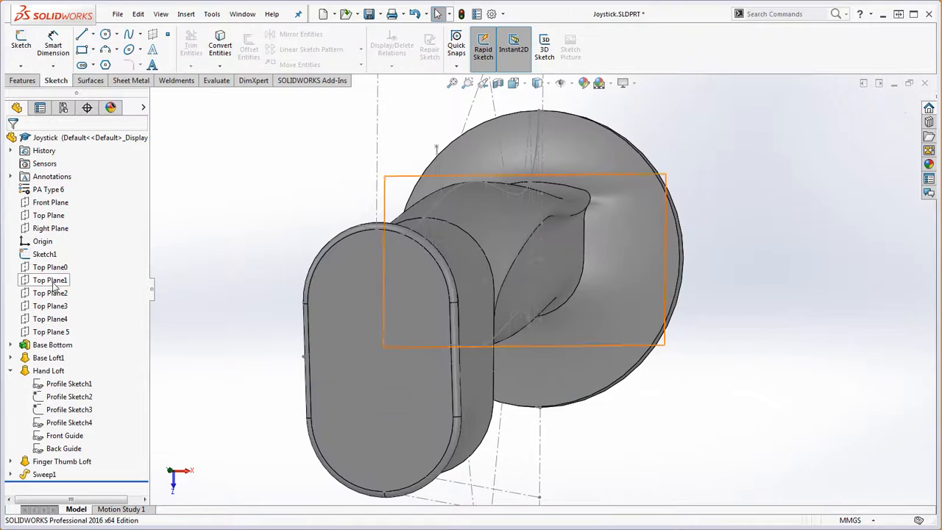
{"action": "right_click", "coordinate": [45, 254]}
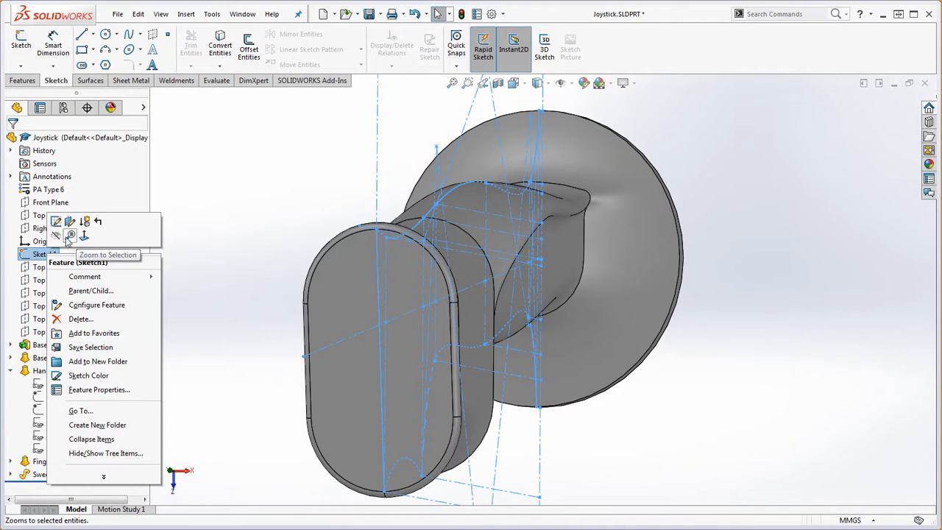
{"action": "left_click", "coordinate": [229, 230]}
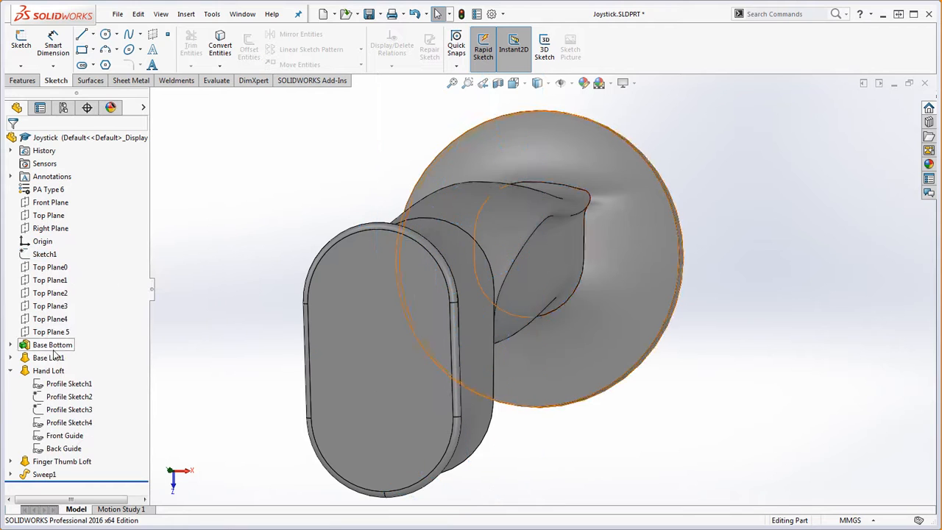
Reopen the Hand Loft's Profile Sketch1 for editing and show the Front Guide and Back Guide sketches.
{"action": "right_click", "coordinate": [74, 383]}
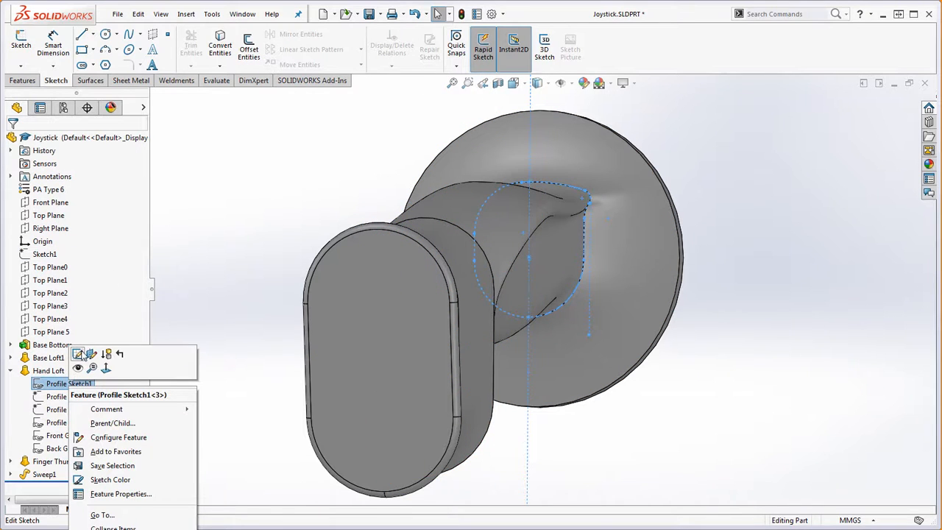
{"action": "left_click", "coordinate": [77, 355]}
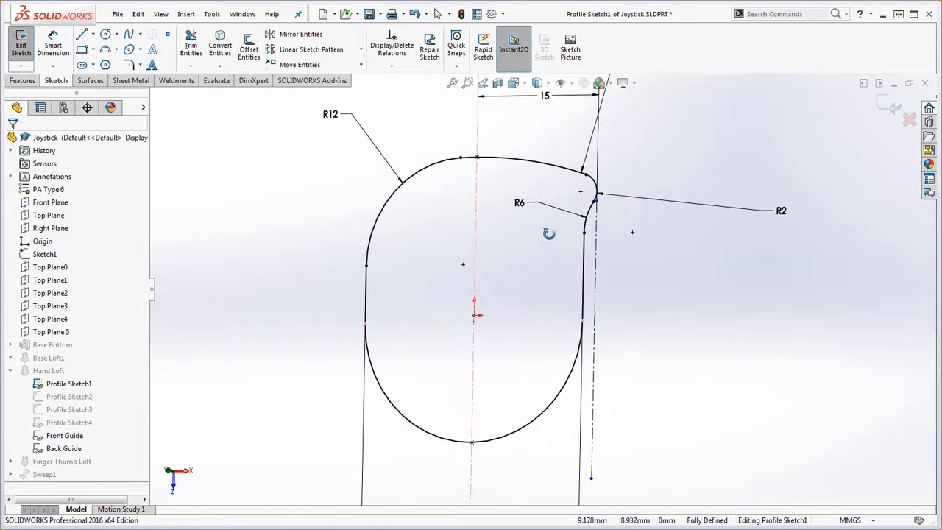
{"action": "left_click", "coordinate": [64, 438]}
{"action": "left_click", "coordinate": [70, 451], "text": "ctrl"}
{"action": "right_click", "coordinate": [70, 449]}
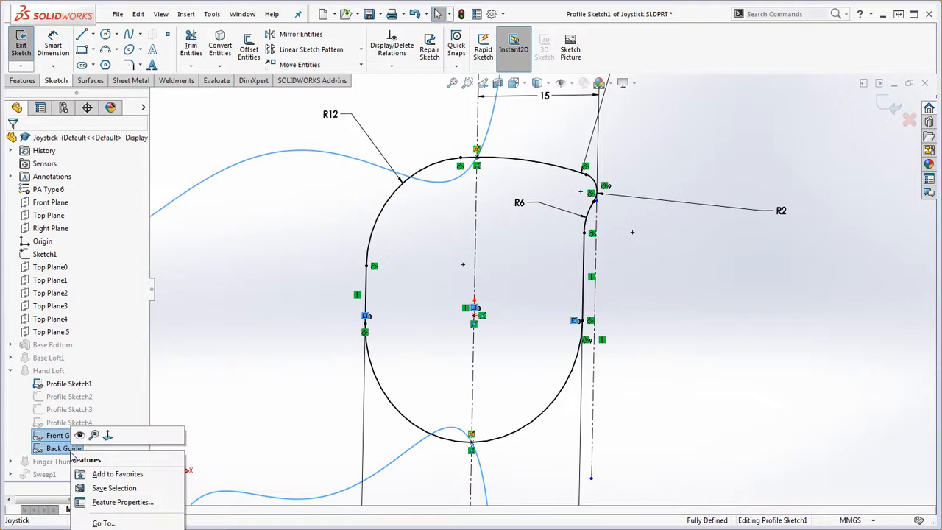
{"action": "left_click", "coordinate": [80, 436]}
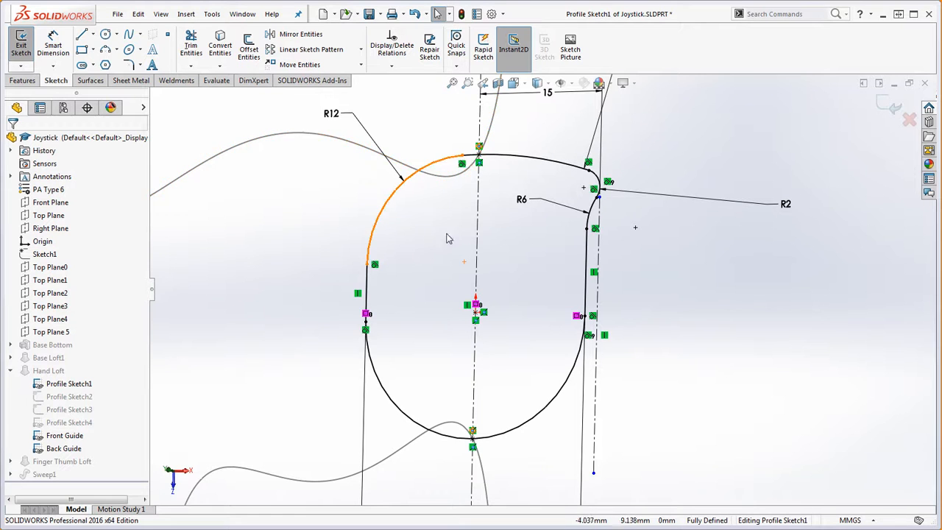
Examine the pierce points where the front and back guide curves meet the Profile Sketch1 outline.
{"action": "scroll", "coordinate": [536, 282], "scroll_direction": "up", "scroll_amount": 3}
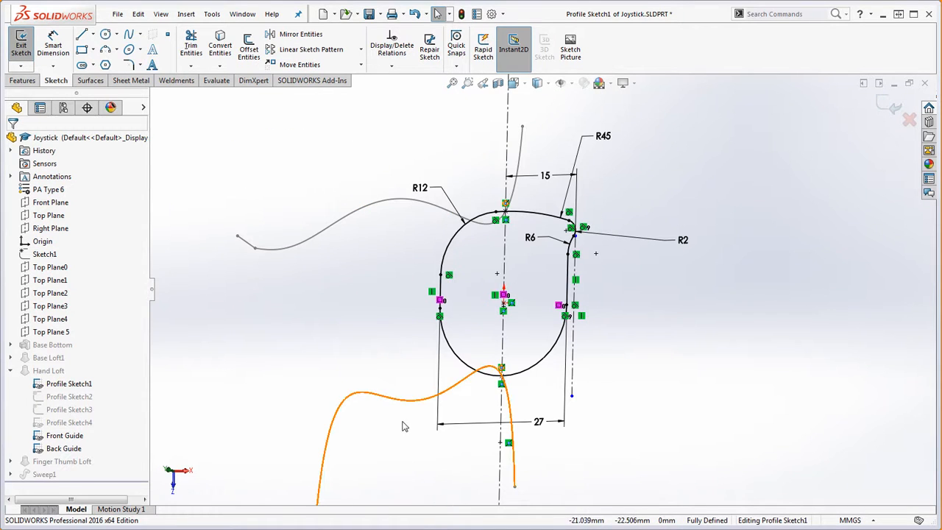
{"action": "scroll", "coordinate": [518, 231], "scroll_direction": "down", "scroll_amount": 3}
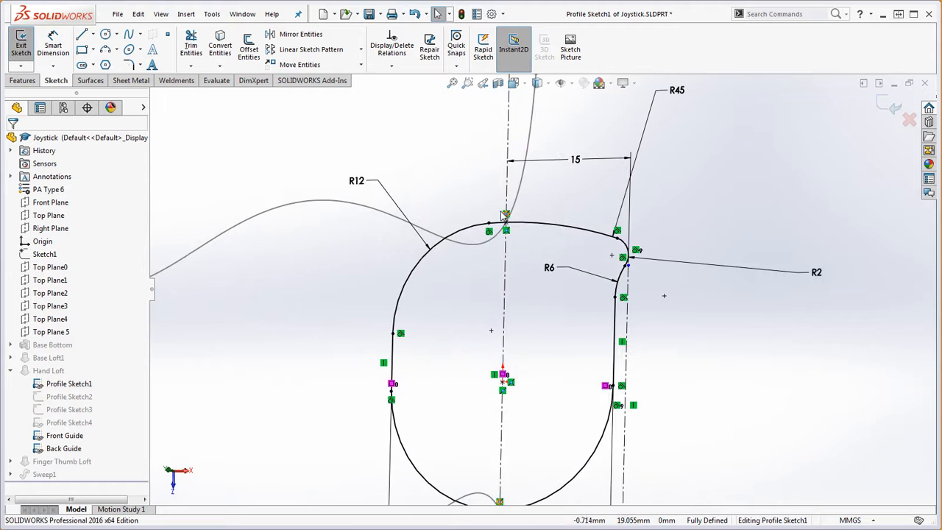
{"action": "scroll", "coordinate": [516, 338], "scroll_direction": "up", "scroll_amount": 2}
{"action": "scroll", "coordinate": [522, 427], "scroll_direction": "down", "scroll_amount": 1}
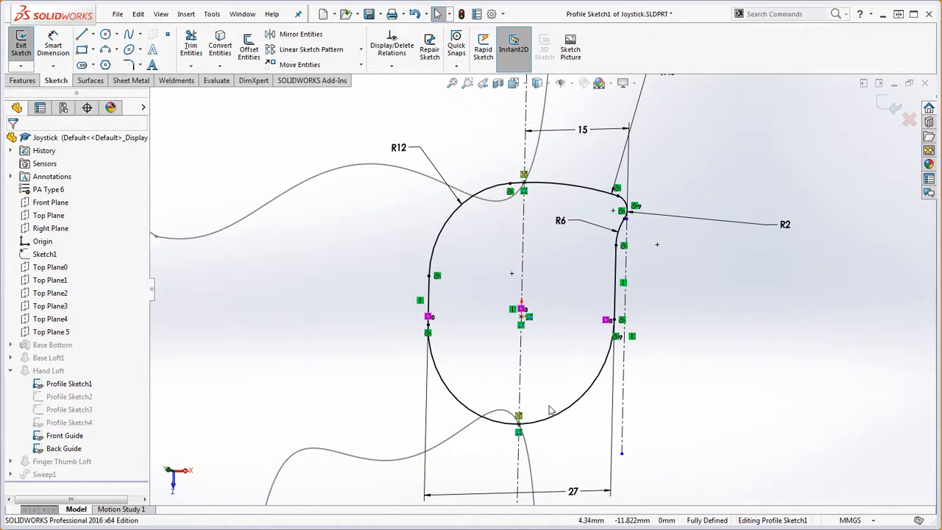
{"action": "scroll", "coordinate": [561, 291], "scroll_direction": "up", "scroll_amount": 2}
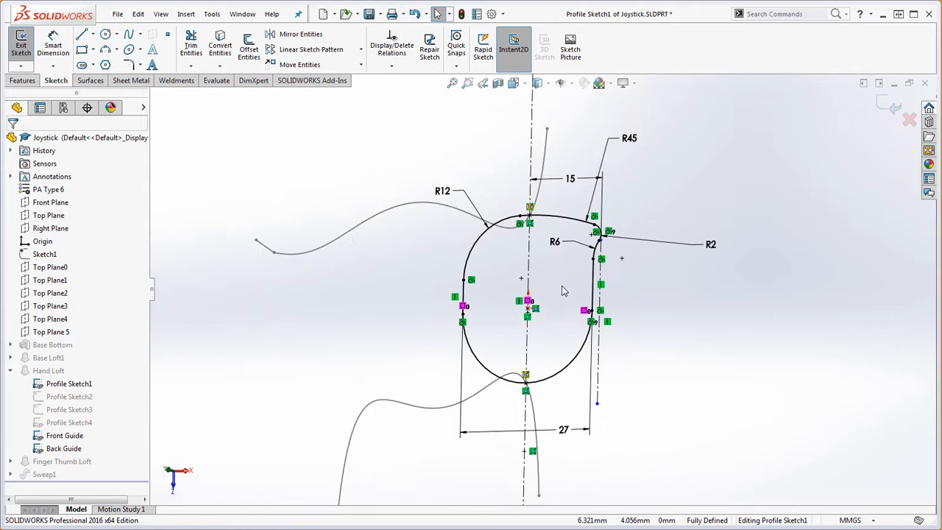
Exit Profile Sketch1 with a rebuild and evaluate the complete part's mass properties.
{"action": "left_click", "coordinate": [462, 14]}
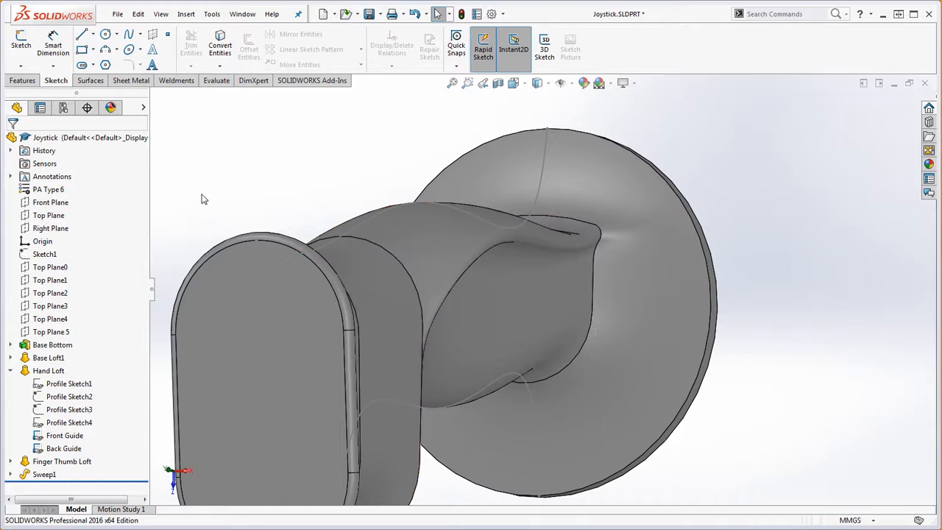
{"action": "left_click", "coordinate": [217, 81]}
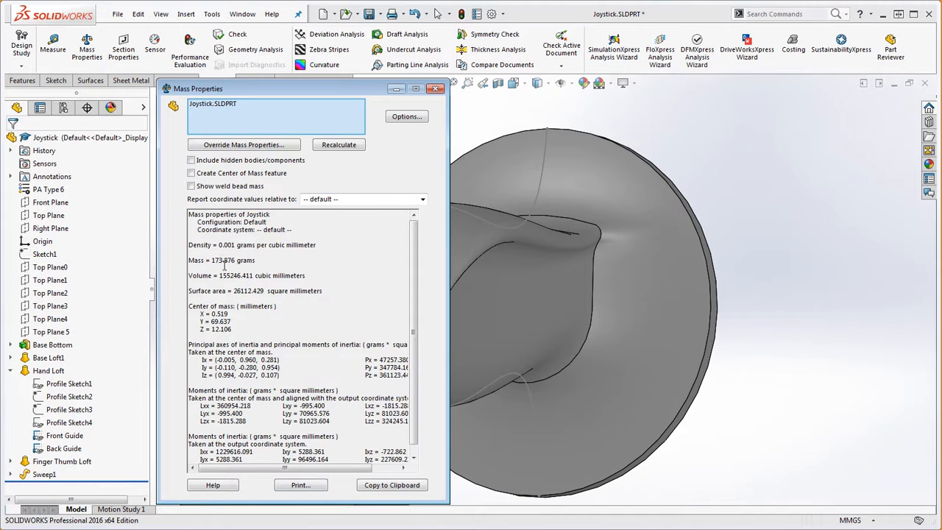
{"action": "left_click", "coordinate": [435, 88]}
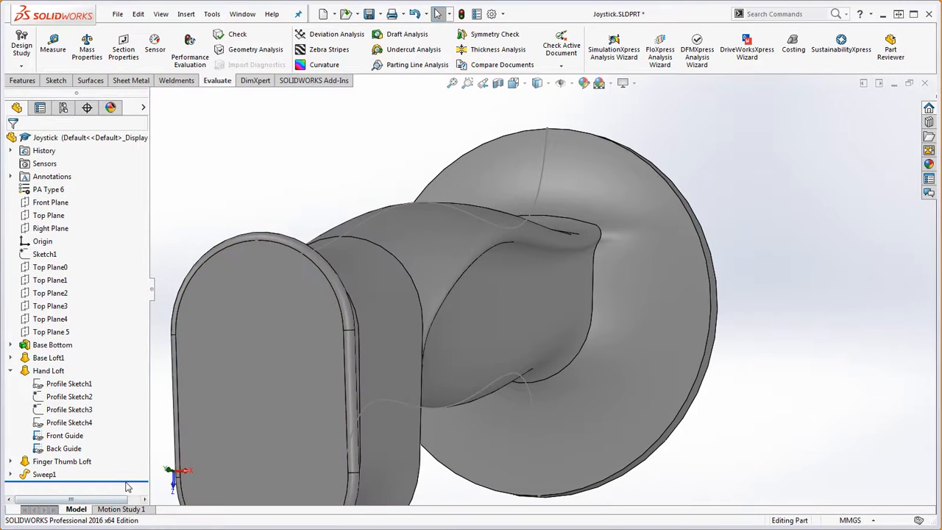
Roll the model back to just after the Hand Loft and evaluate the mass properties of this state.
{"action": "left_click_drag", "start_coordinate": [133, 479], "coordinate": [134, 455]}
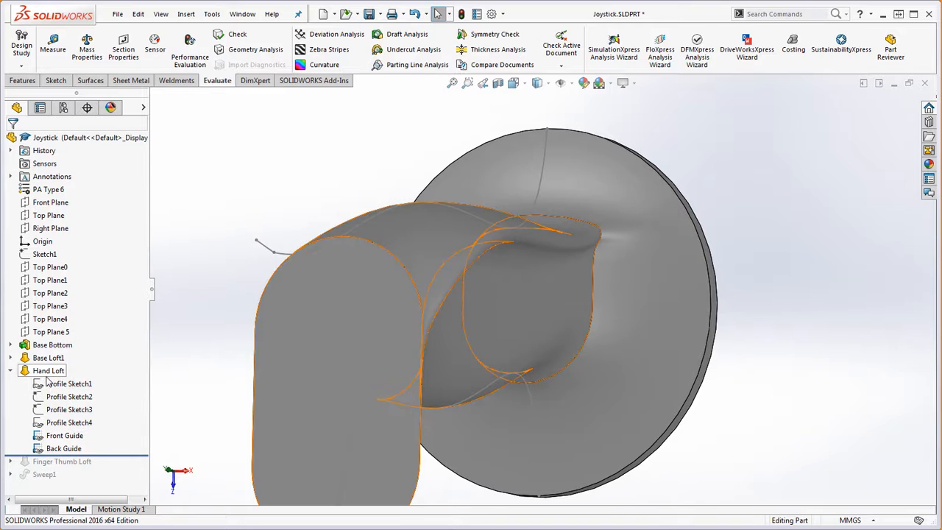
{"action": "mouse_move", "coordinate": [50, 374]}
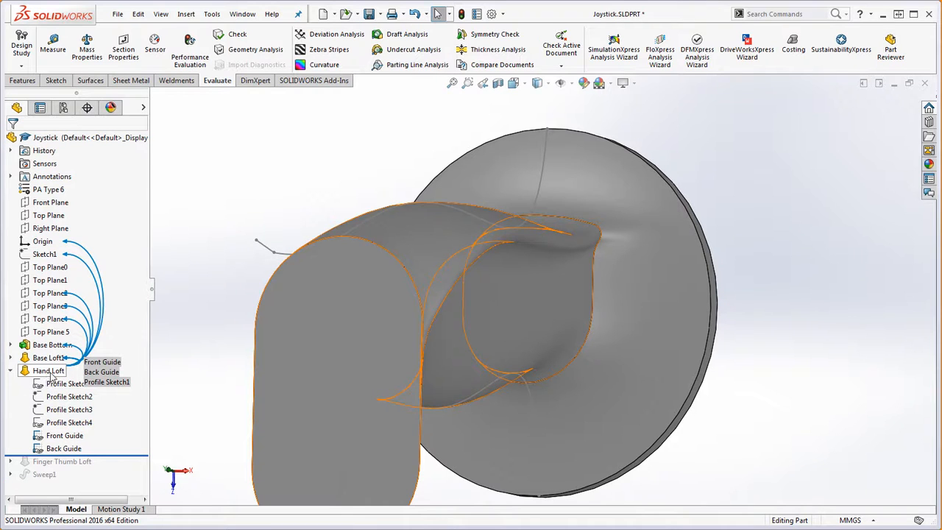
{"action": "left_click", "coordinate": [87, 50]}
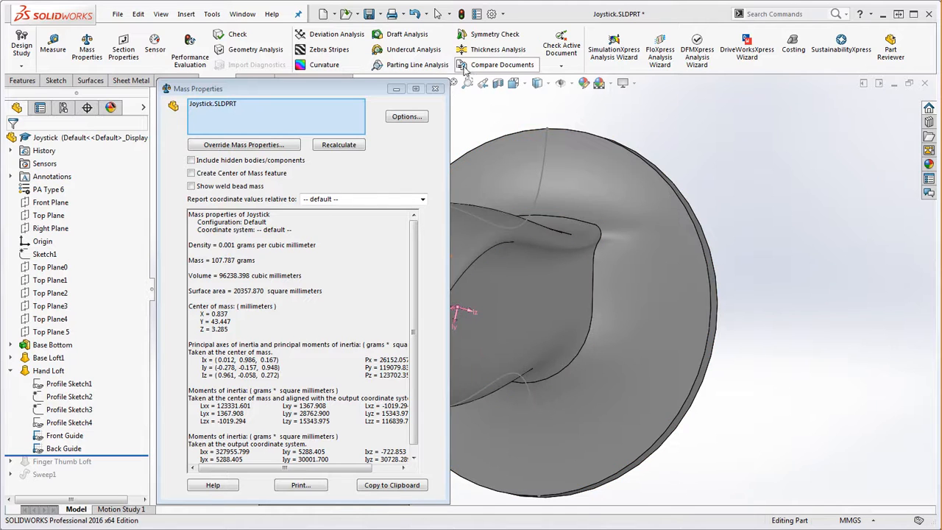
{"action": "left_click", "coordinate": [435, 88]}
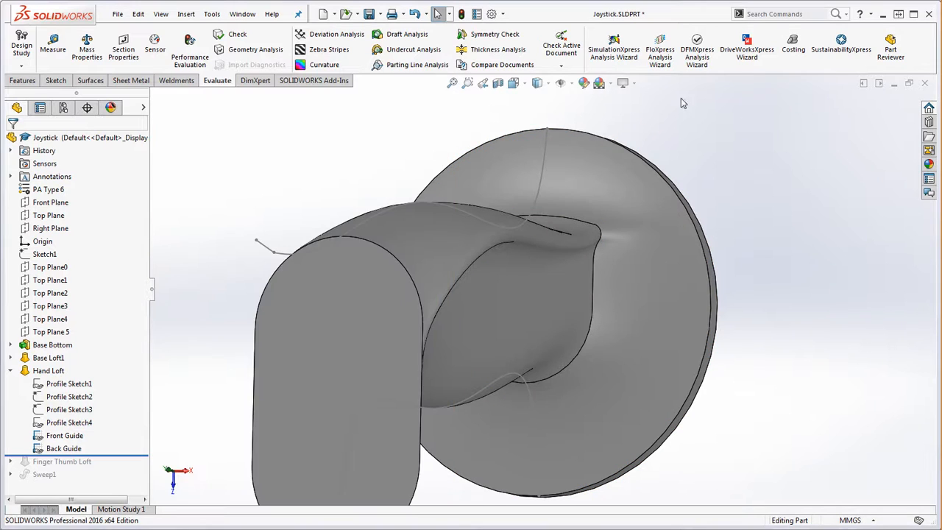
Open the Hand Loft's Profile Sketch2 for editing and compare it with the Week 5 sketch profiles PDF in the browser.
{"action": "right_click", "coordinate": [84, 400]}
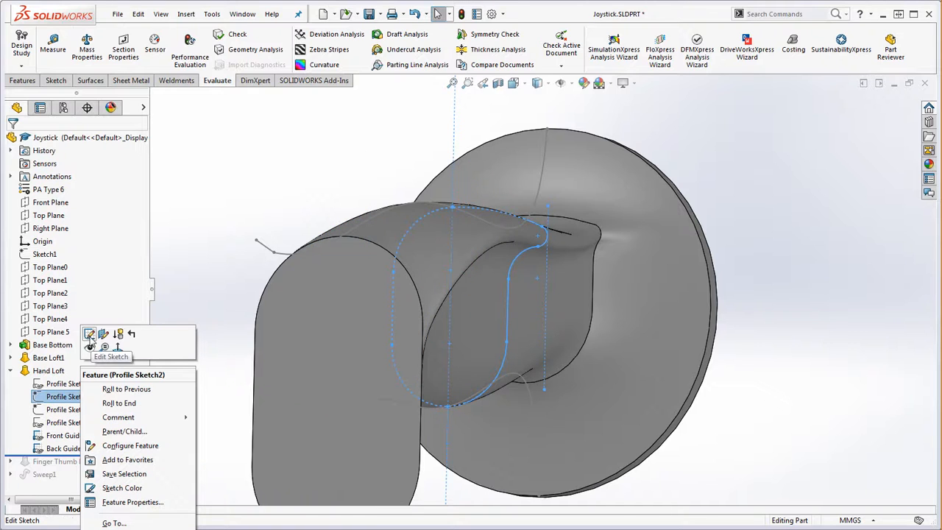
{"action": "left_click", "coordinate": [93, 341]}
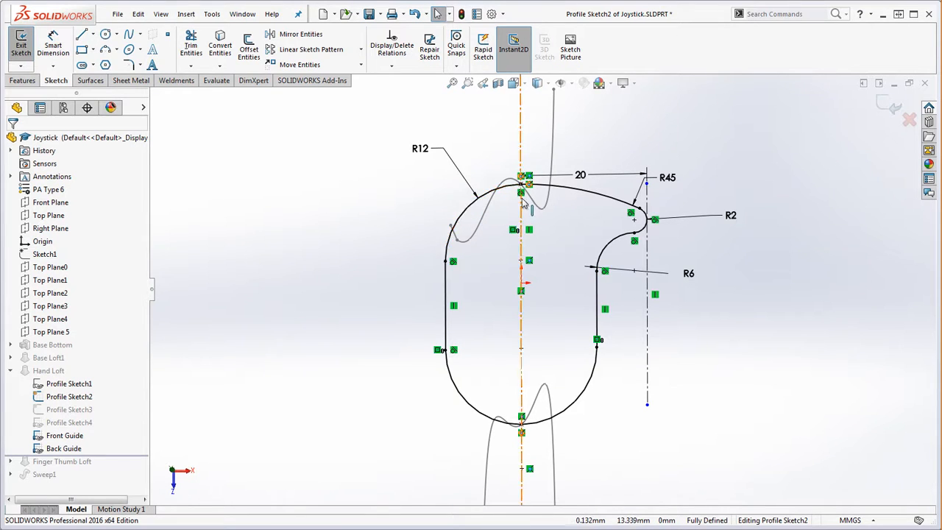
{"action": "scroll", "coordinate": [521, 191], "scroll_direction": "down", "scroll_amount": 2}
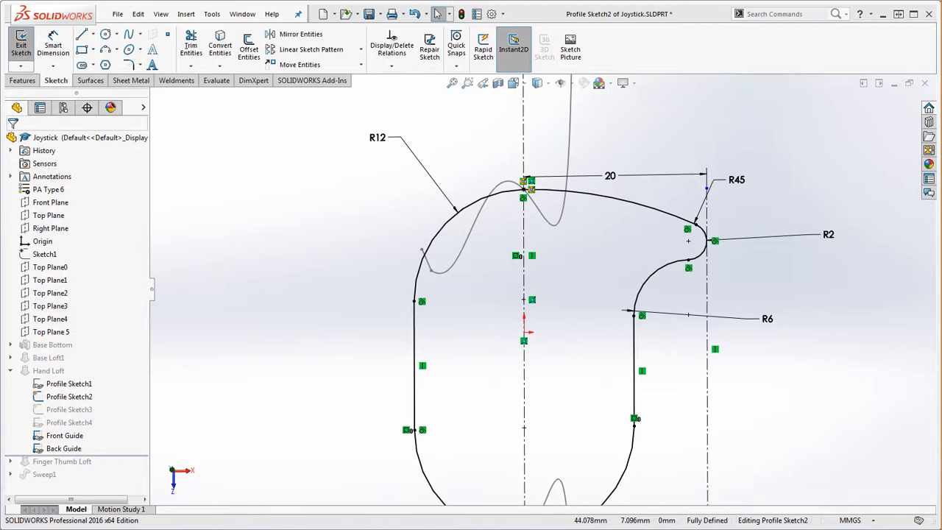
{"action": "key", "text": "alt+Tab"}
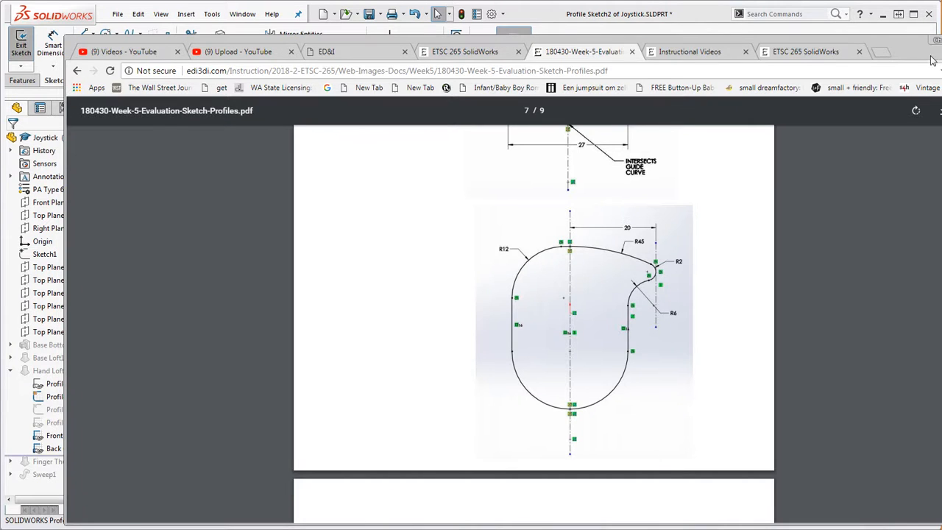
{"action": "left_click_drag", "start_coordinate": [933, 60], "coordinate": [941, 79]}
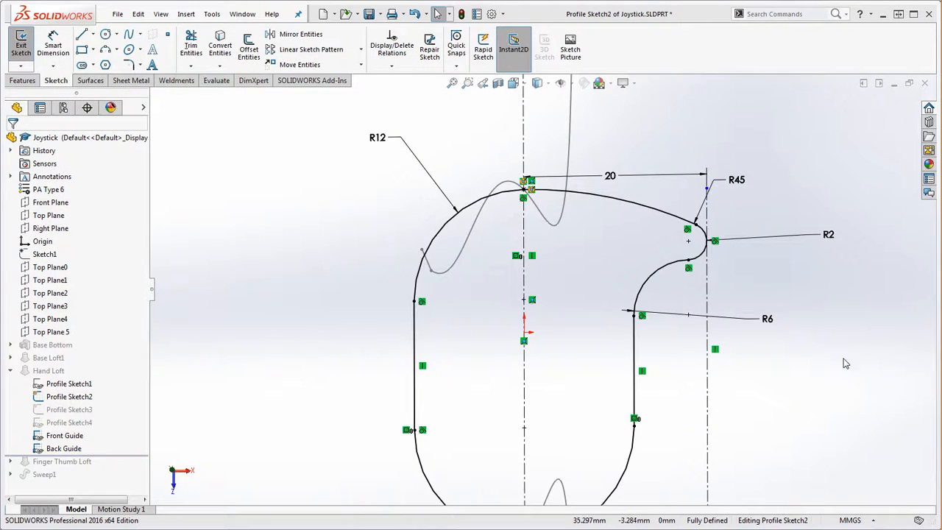
{"action": "scroll", "coordinate": [542, 291], "scroll_direction": "up", "scroll_amount": 4}
{"action": "scroll", "coordinate": [530, 351], "scroll_direction": "down", "scroll_amount": 1}
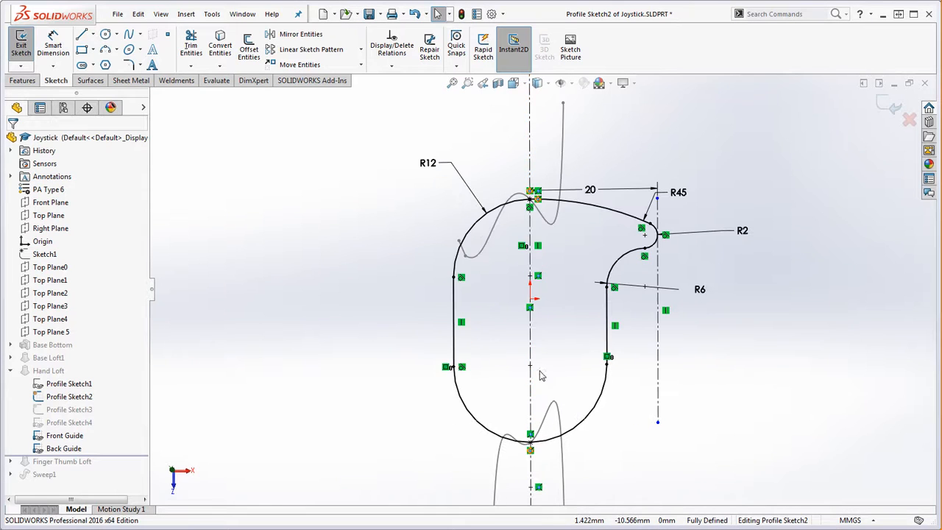
Dimension the width between the two vertical side lines of Profile Sketch2 as a driven dimension.
{"action": "left_click", "coordinate": [53, 44]}
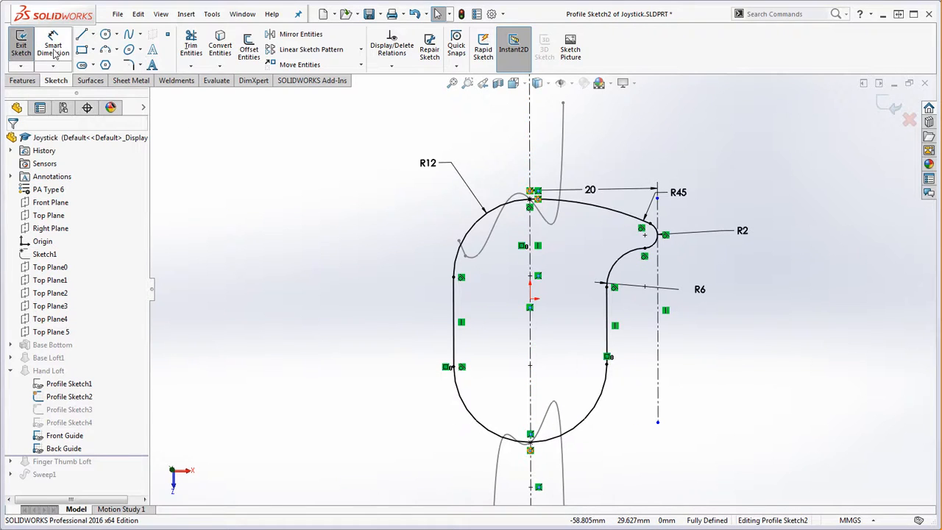
{"action": "left_click", "coordinate": [455, 318]}
{"action": "left_click", "coordinate": [607, 324]}
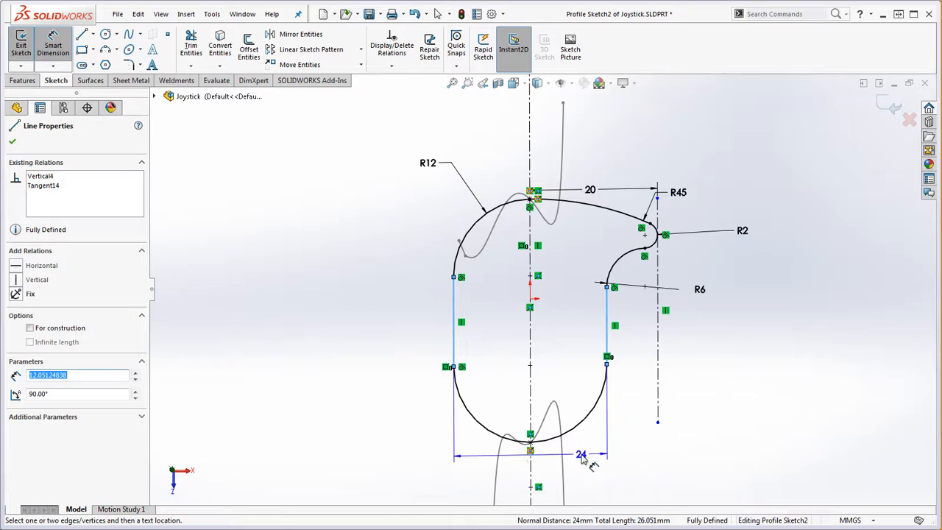
{"action": "left_click", "coordinate": [550, 473]}
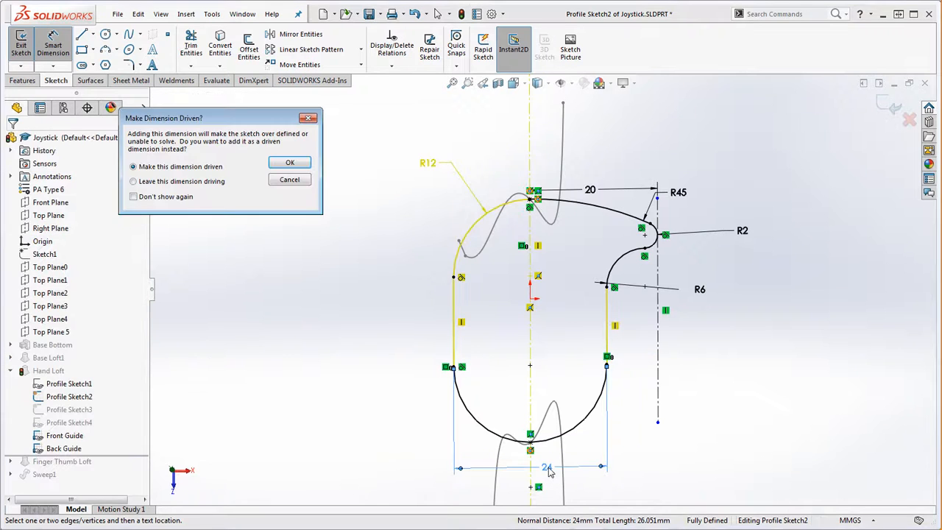
{"action": "left_click", "coordinate": [290, 162]}
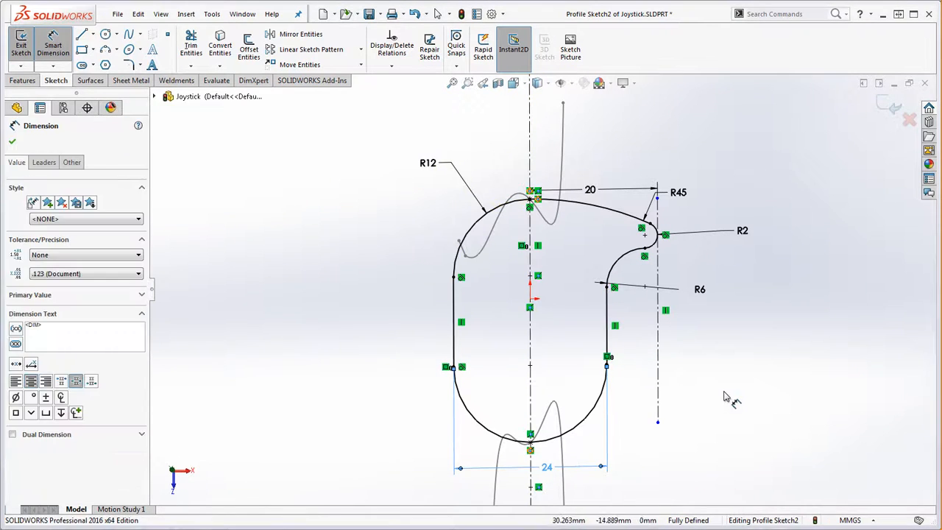
{"action": "left_click", "coordinate": [733, 393]}
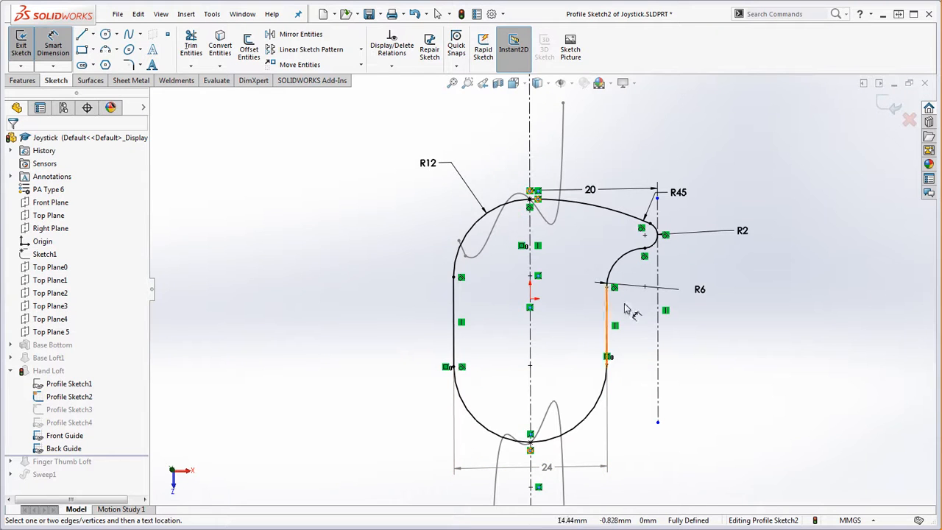
{"action": "key", "text": "f"}
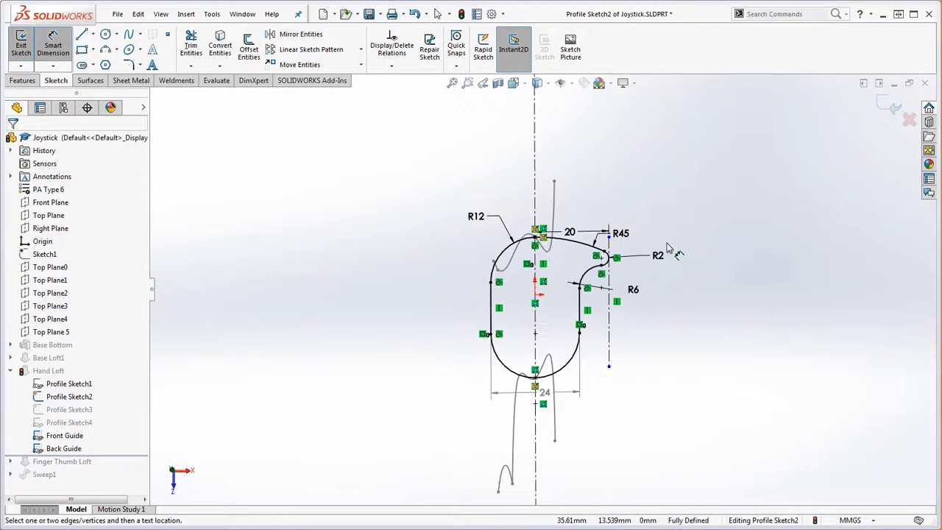